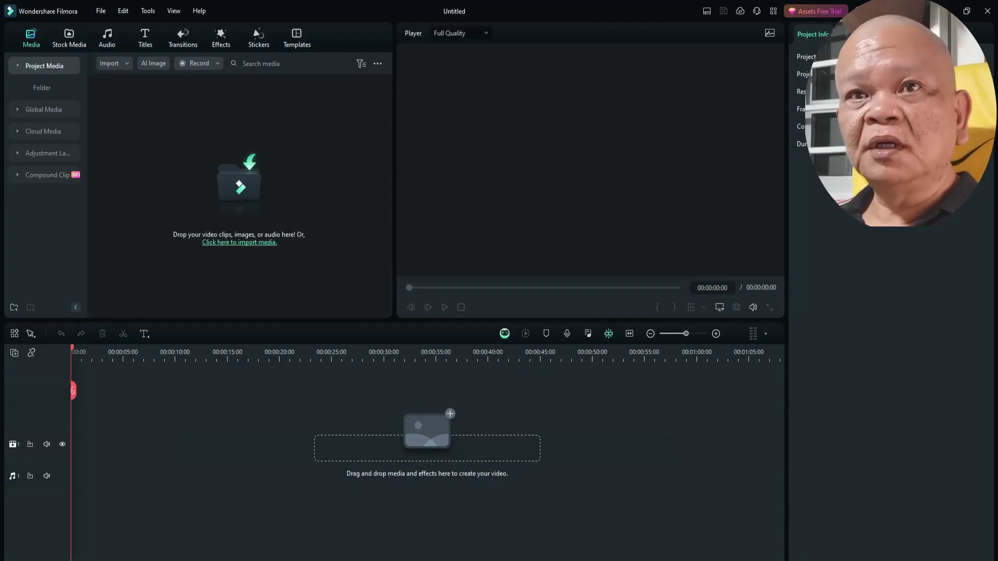
Import the five selected files from the PP folder into the project media and preview the puzzle video.
key(alt+Tab)
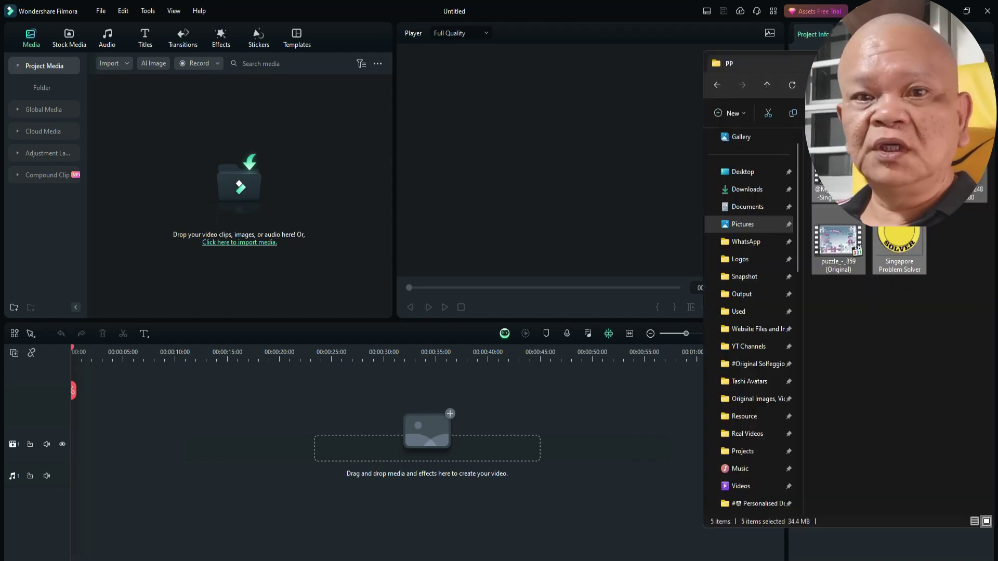
drag(879, 238, 278, 250)
double_click(201, 126)
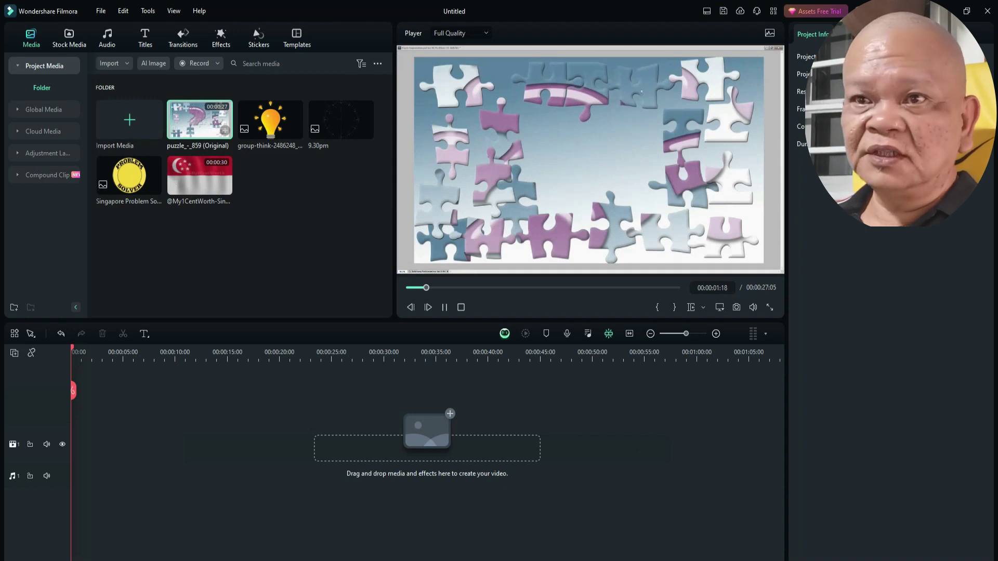
Place the puzzle video at the start of the first video track and dismiss the settings-mismatch dialog without choosing an option.
drag(201, 127, 120, 444)
drag(261, 445, 214, 444)
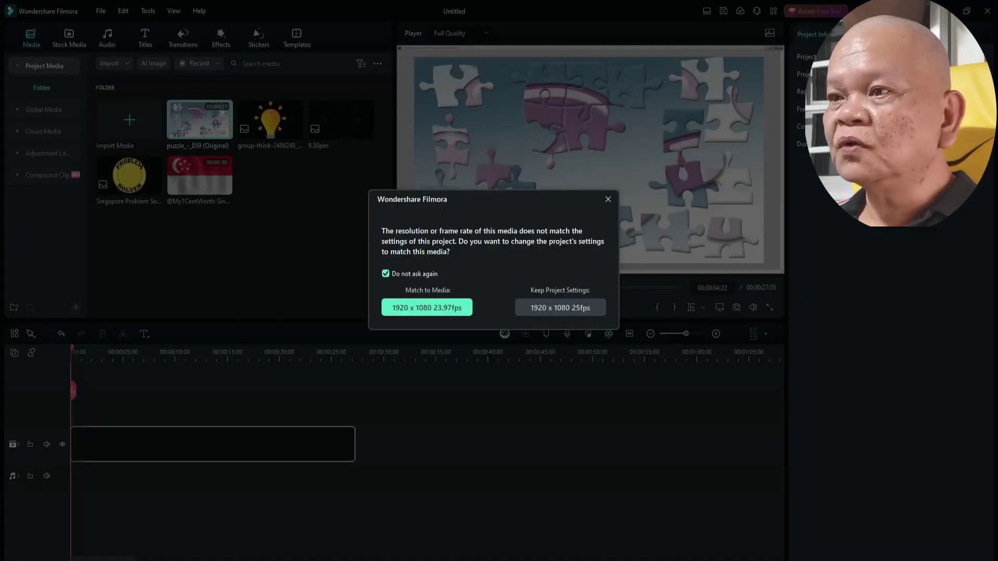
click(608, 199)
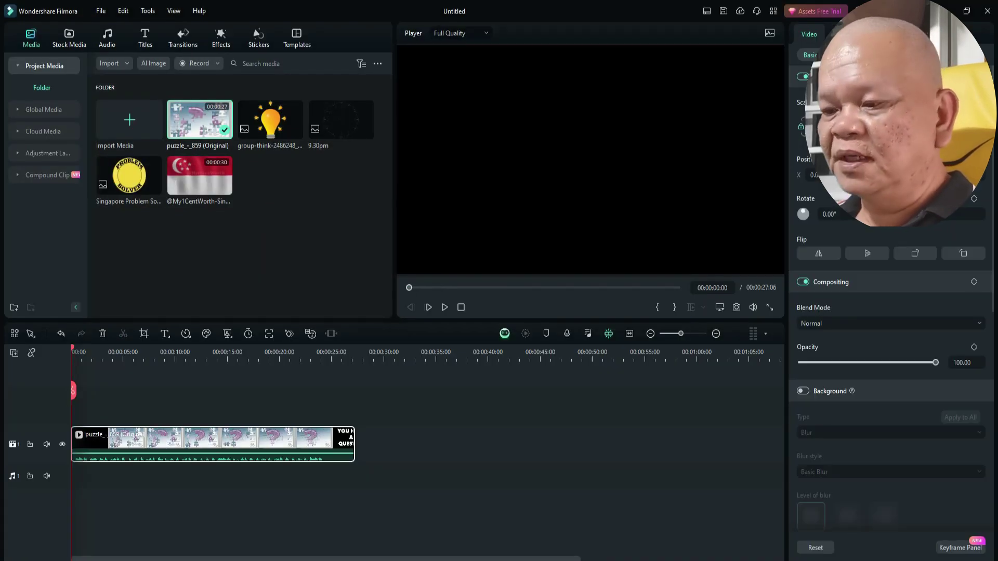
Trim the first six frames off the puzzle clip, mute its audio and play it back.
key(space)
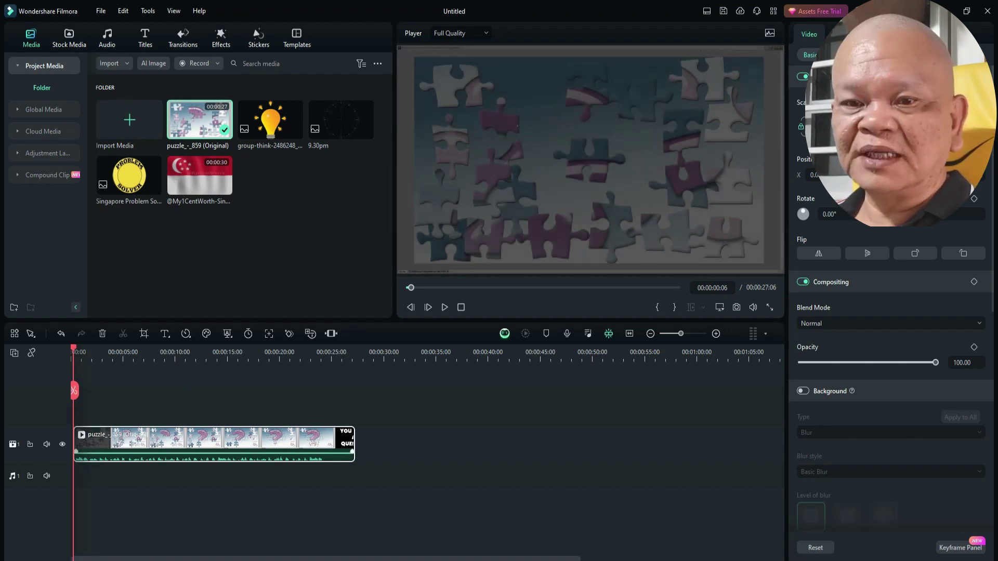
drag(72, 444, 74, 444)
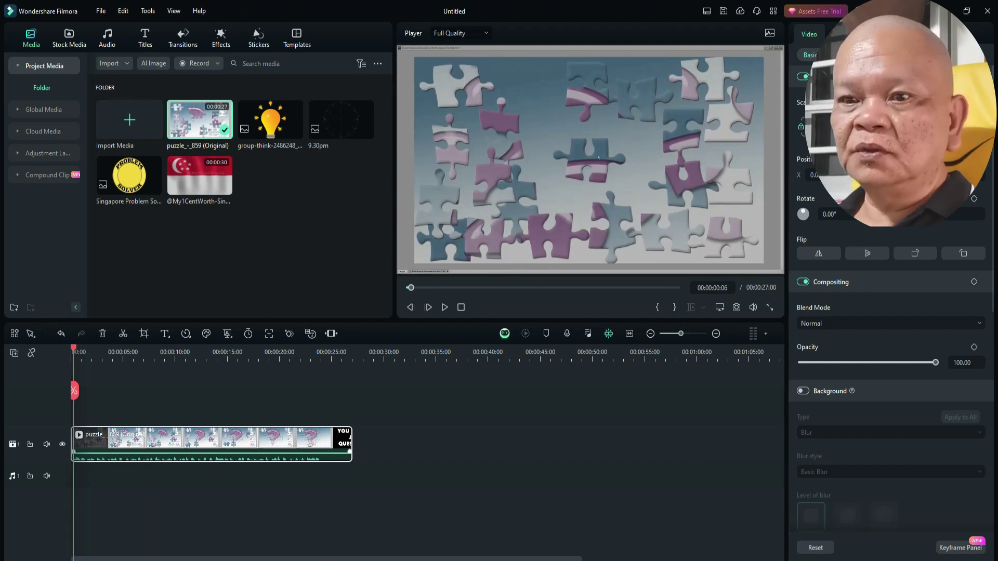
right_click(161, 444)
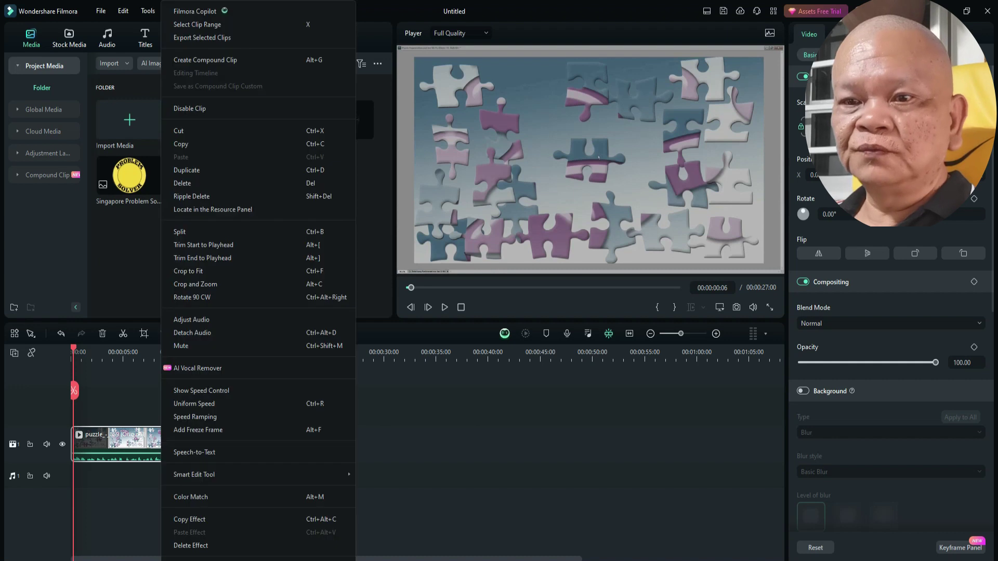
click(192, 333)
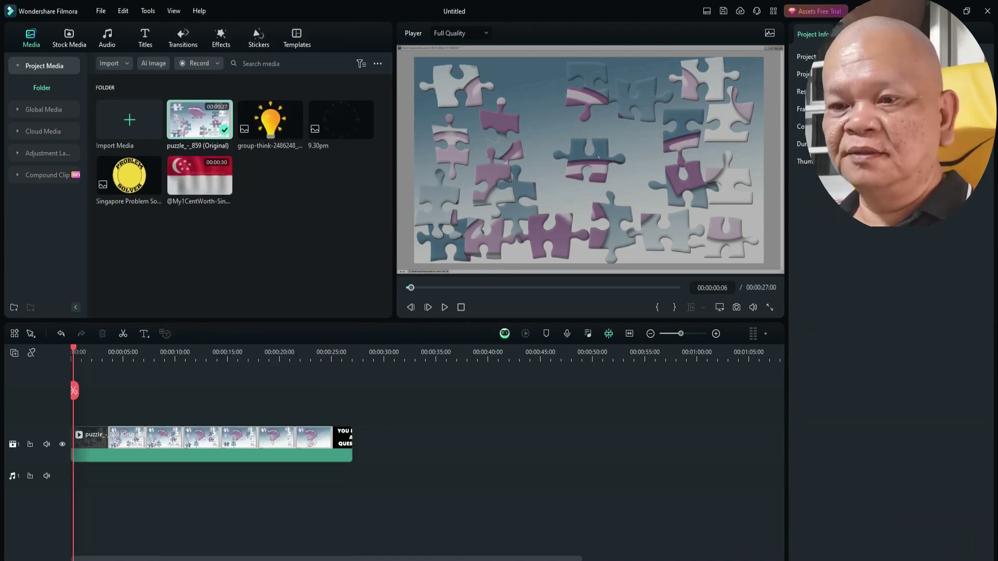
click(444, 307)
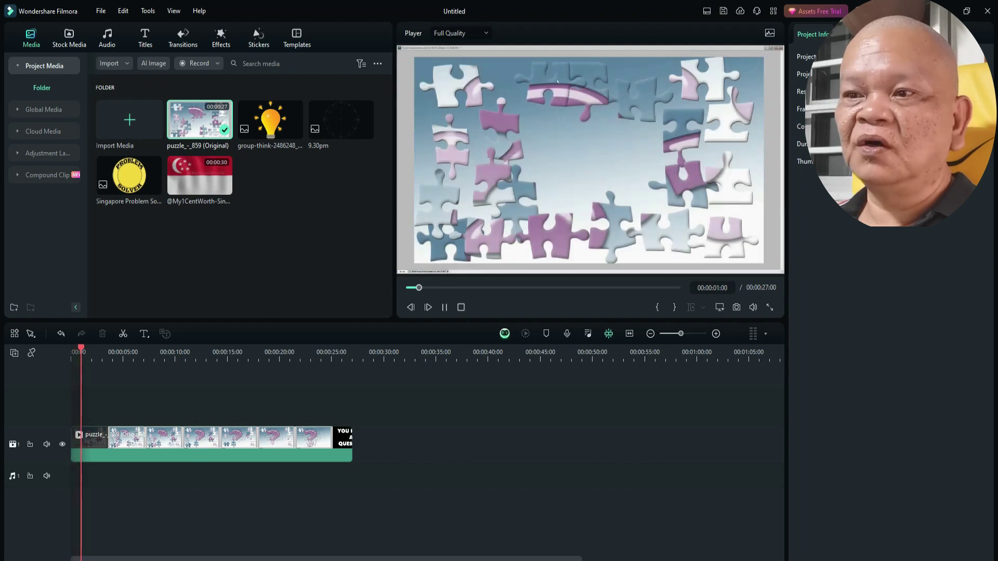
Add the Problem Solver logo above the puzzle clip for its full length and shrink it onto the right side of the frame.
double_click(129, 175)
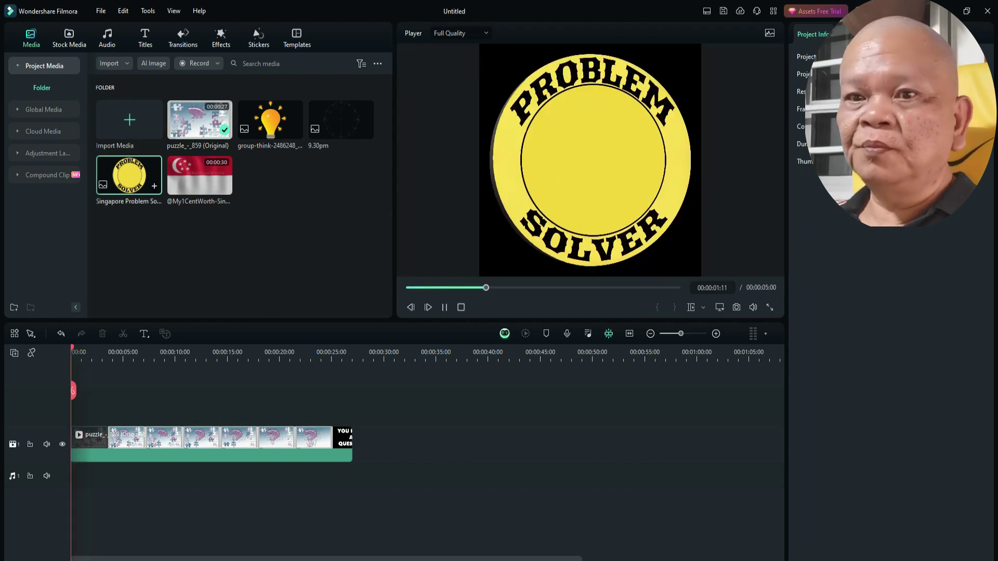
drag(128, 176, 352, 418)
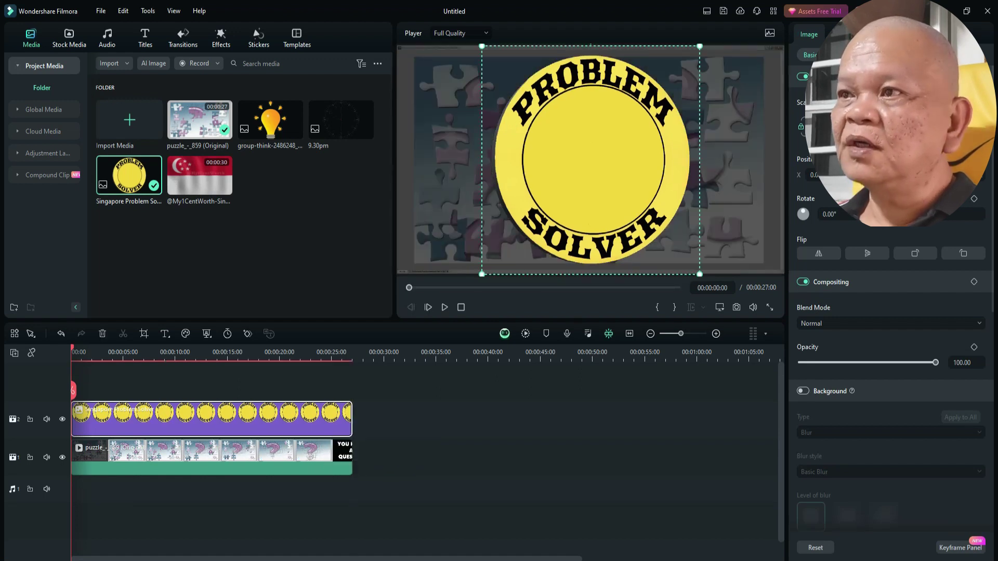
drag(699, 46, 570, 181)
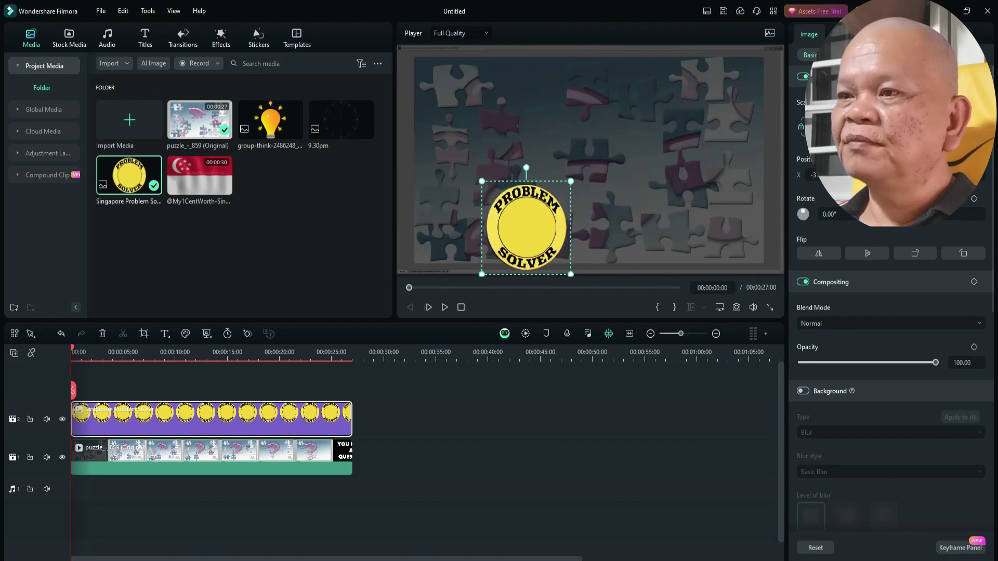
drag(548, 239, 737, 180)
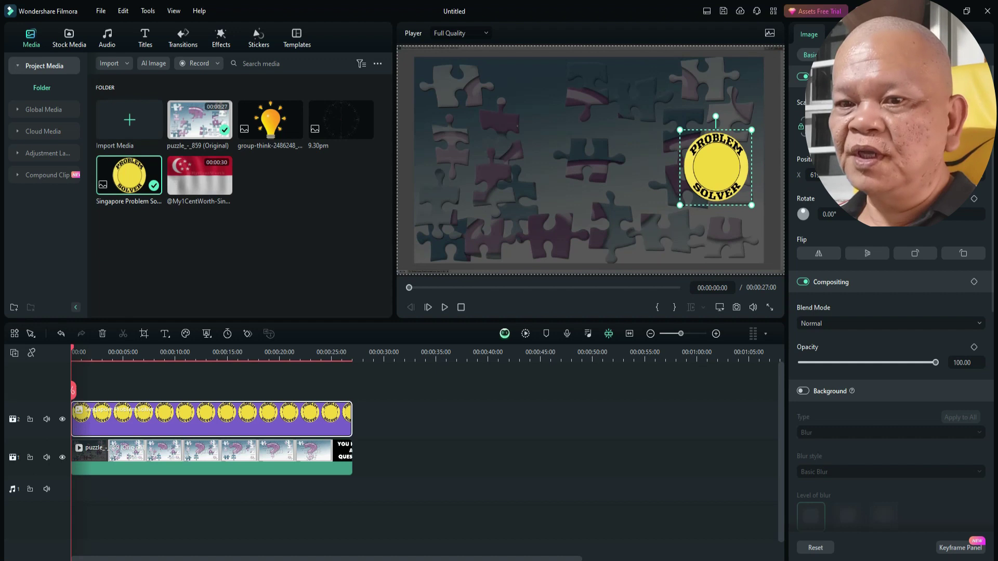
Align the logo with the middle line of the closing titles and play the end of the video.
click(344, 352)
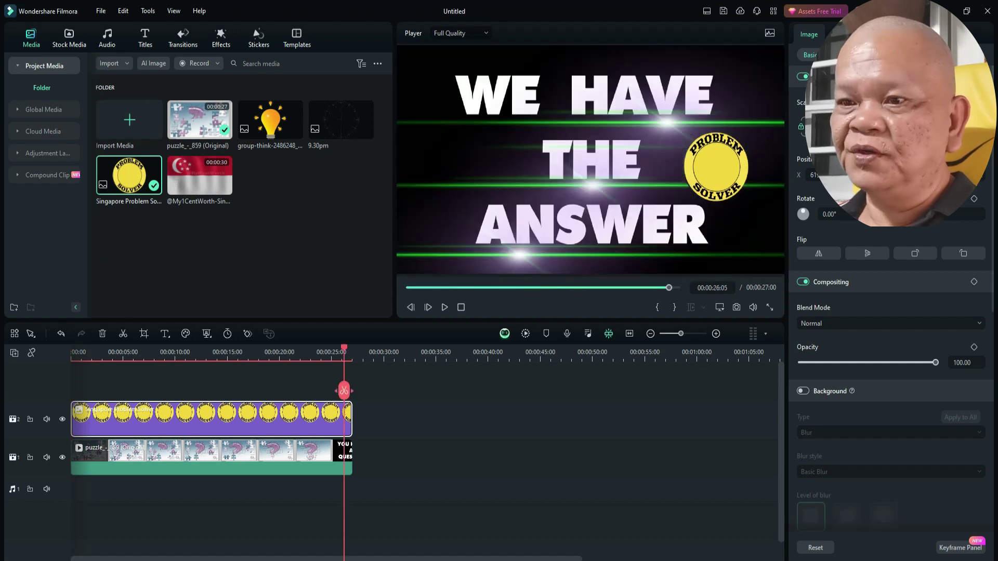
drag(344, 391, 316, 388)
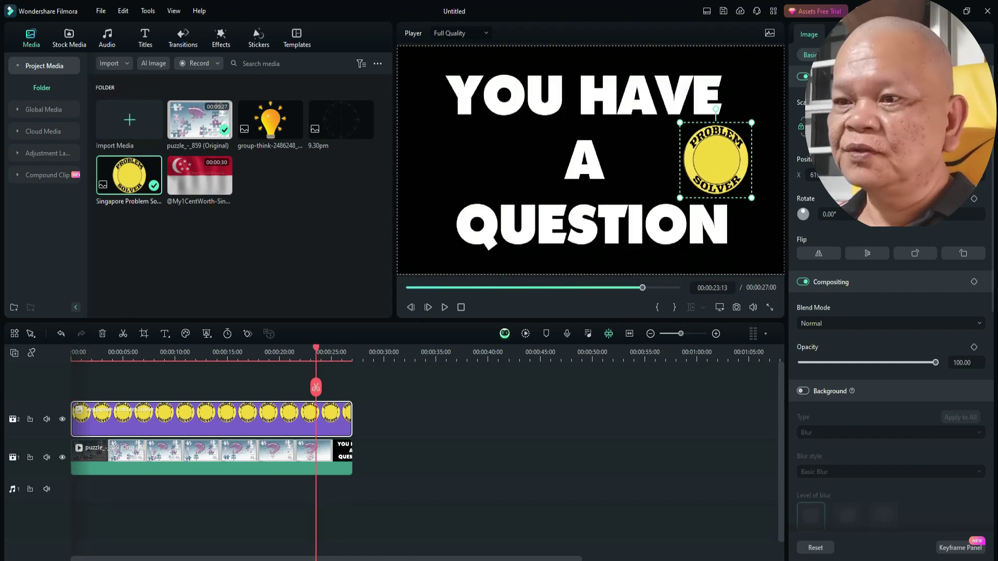
key(space)
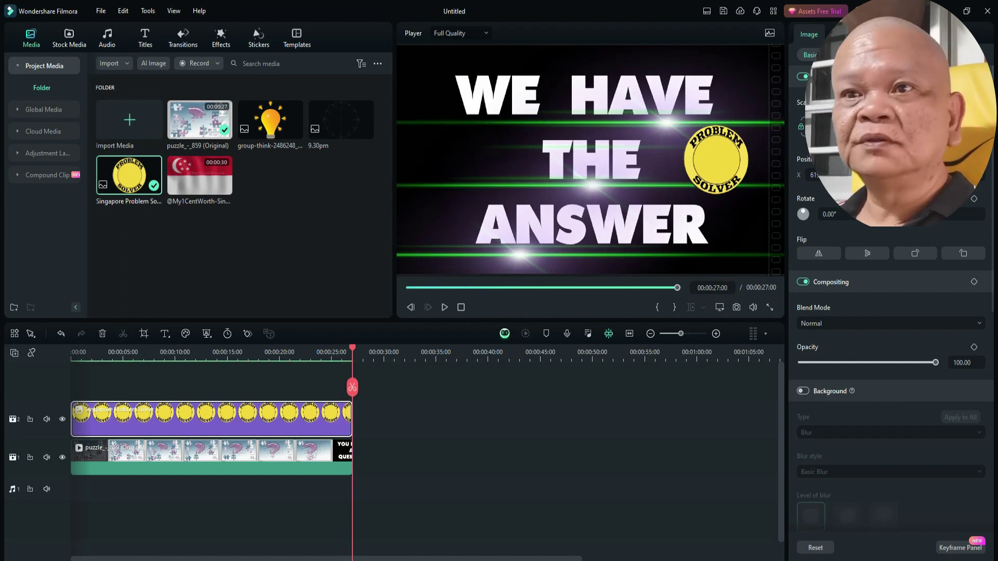
Keyframe the logo's rotation from 0° at the start of the clip to 360° at its end.
key(Home)
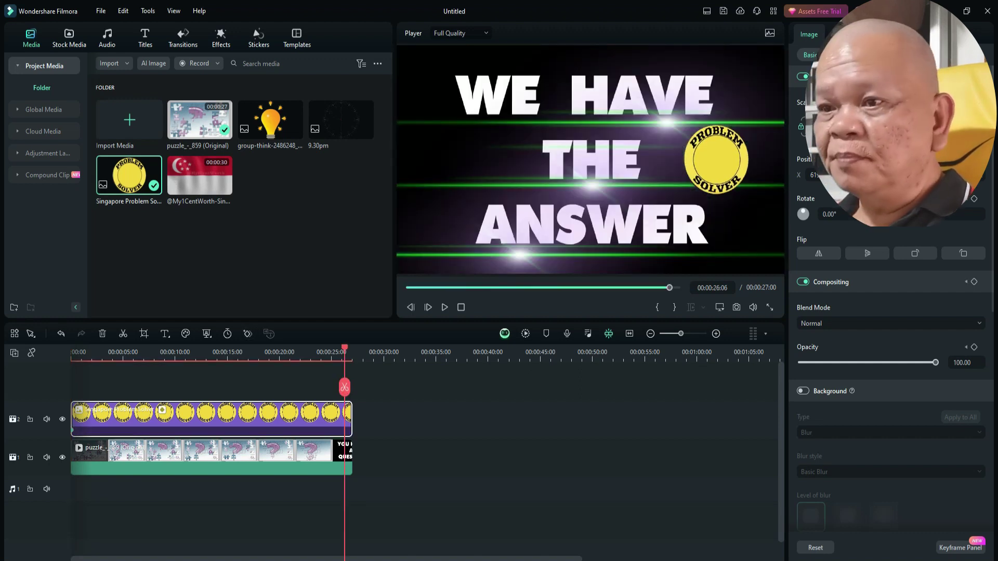
key(End)
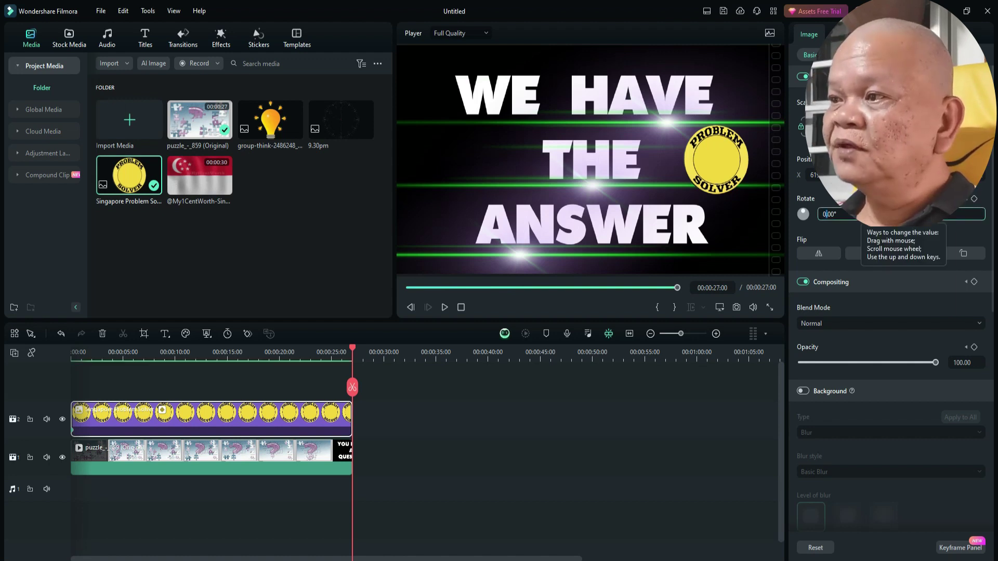
double_click(824, 214)
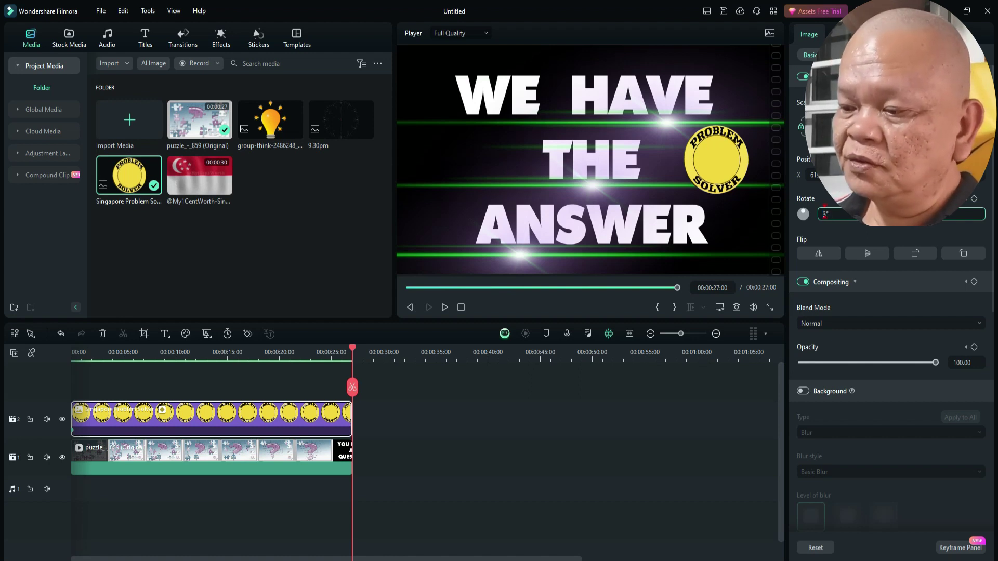
key(Return)
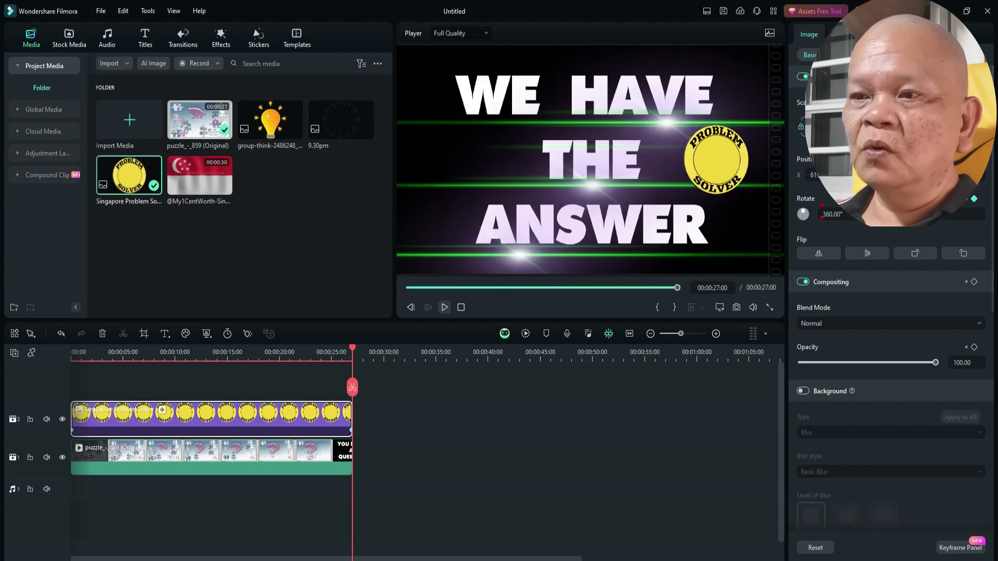
Preview the rotating logo, return to the start and lock the logo and puzzle tracks.
click(444, 307)
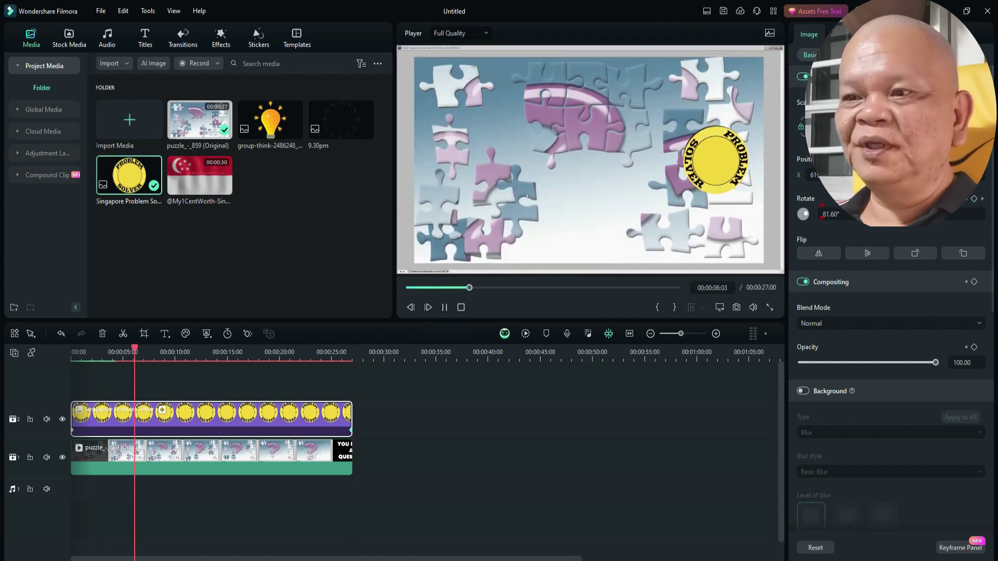
click(460, 308)
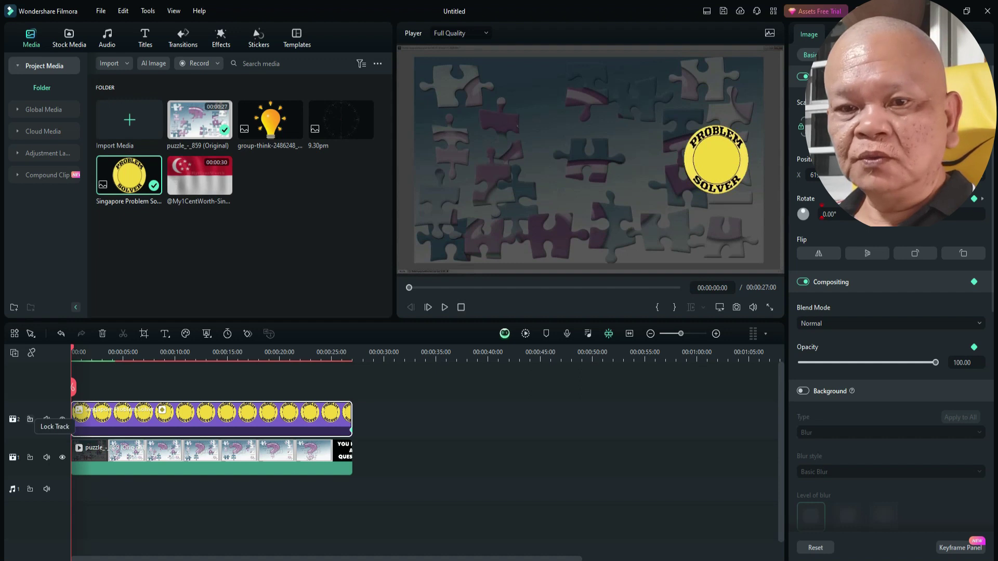
click(30, 419)
click(30, 458)
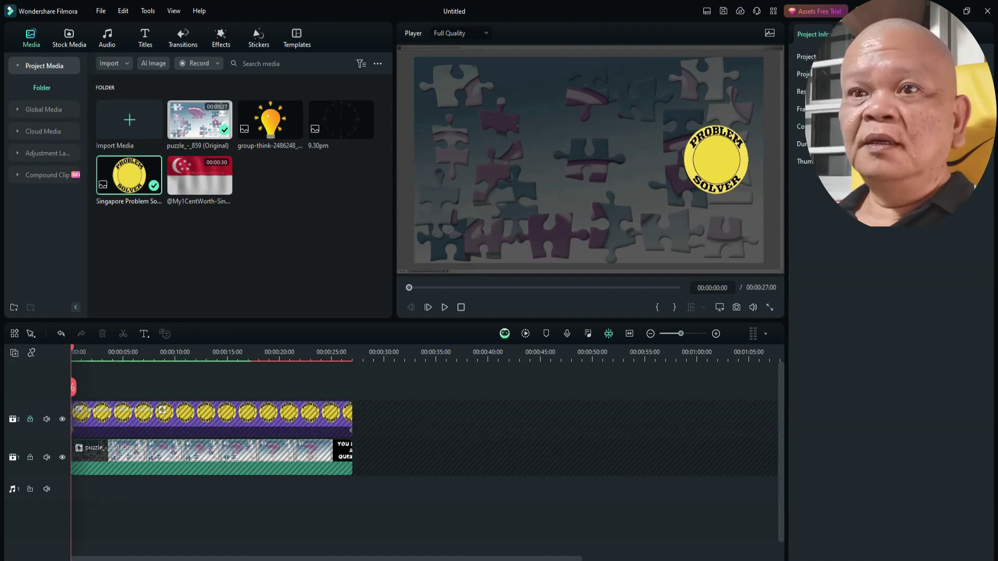
Add the Singapore flag video on a third track, trim it to the logo clip's length and shrink it inside the logo.
double_click(199, 175)
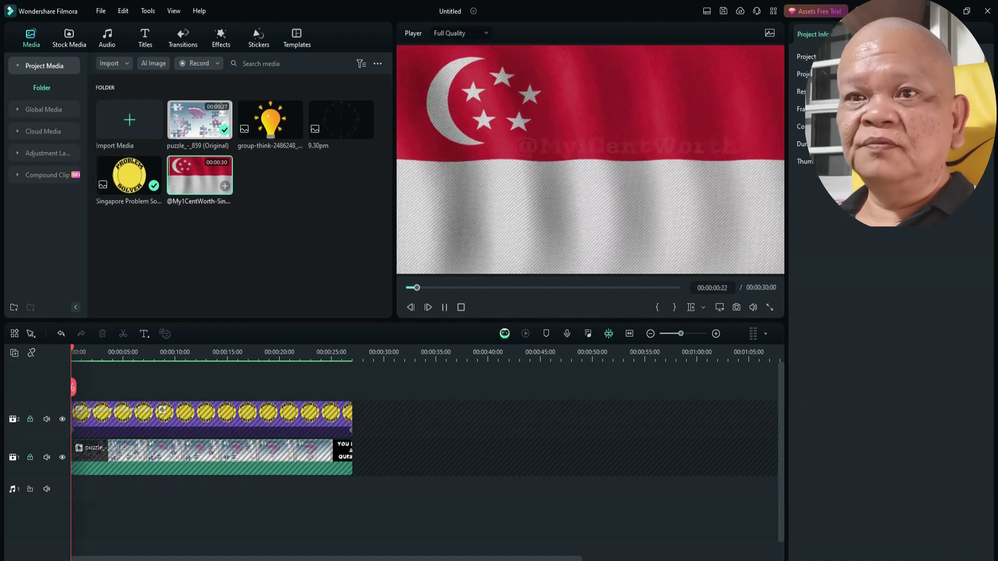
drag(199, 176, 78, 384)
drag(383, 419, 352, 419)
drag(783, 47, 719, 151)
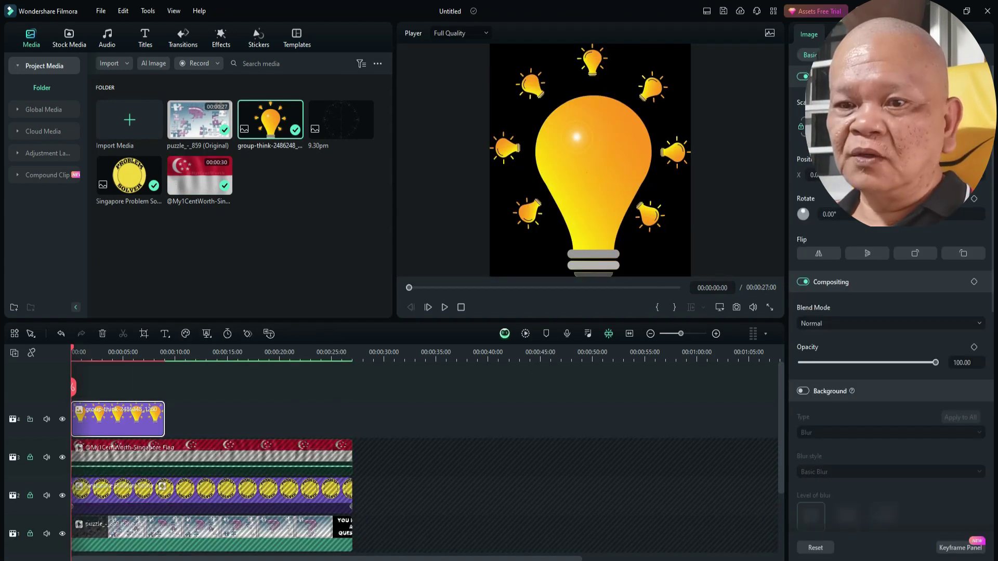
Extend the light-bulb image to the end of the other clips, shrink it inside the logo below the flag and preview it.
drag(164, 418, 352, 418)
drag(691, 273, 719, 166)
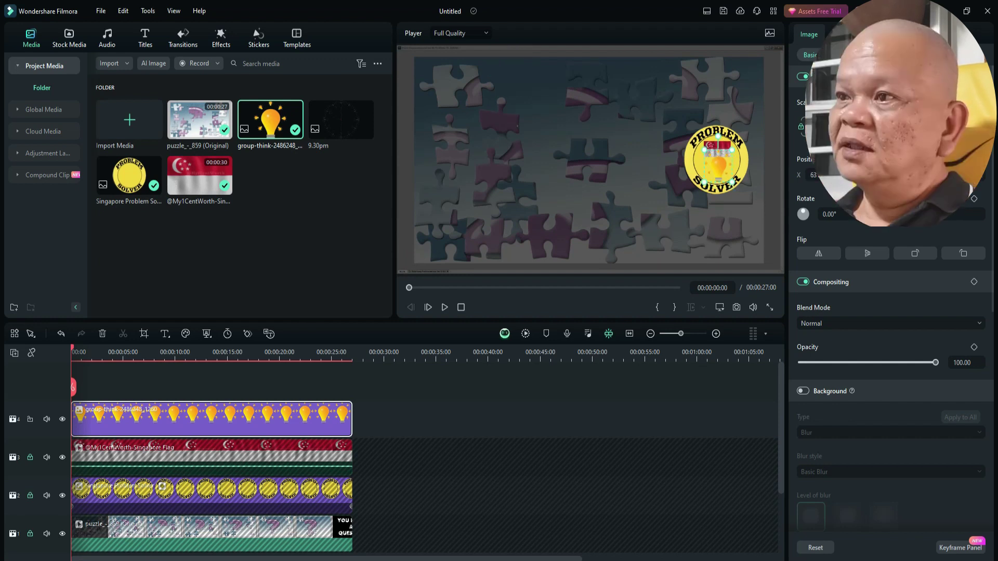
click(444, 308)
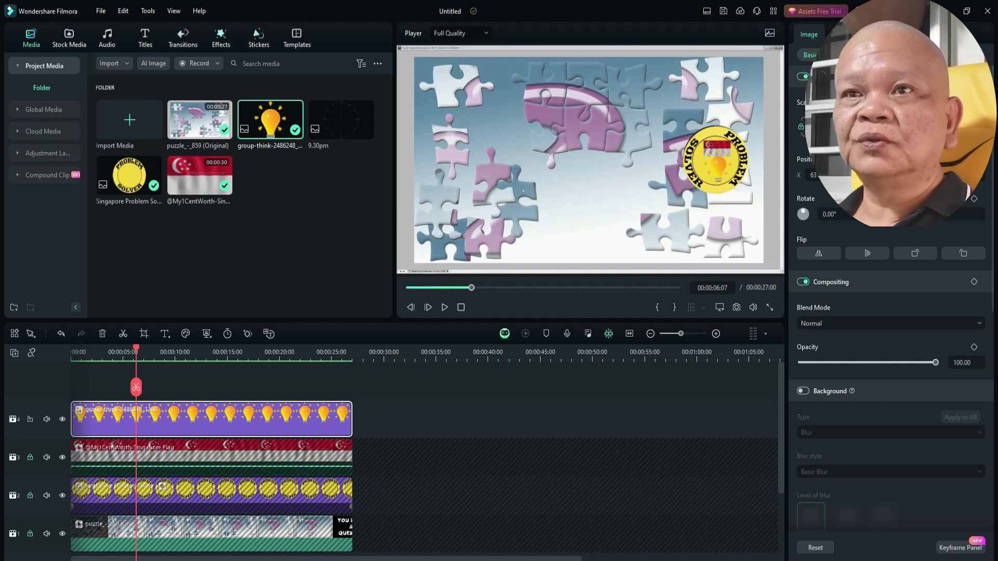
Apply the Negative Red effect to the light-bulb clip and play the video through to the end.
click(221, 37)
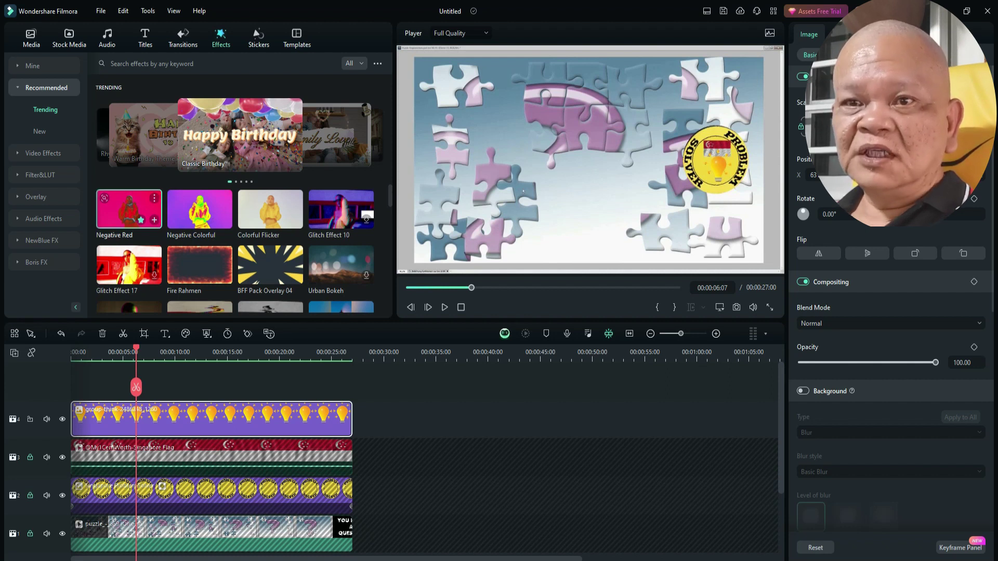
key(Delete)
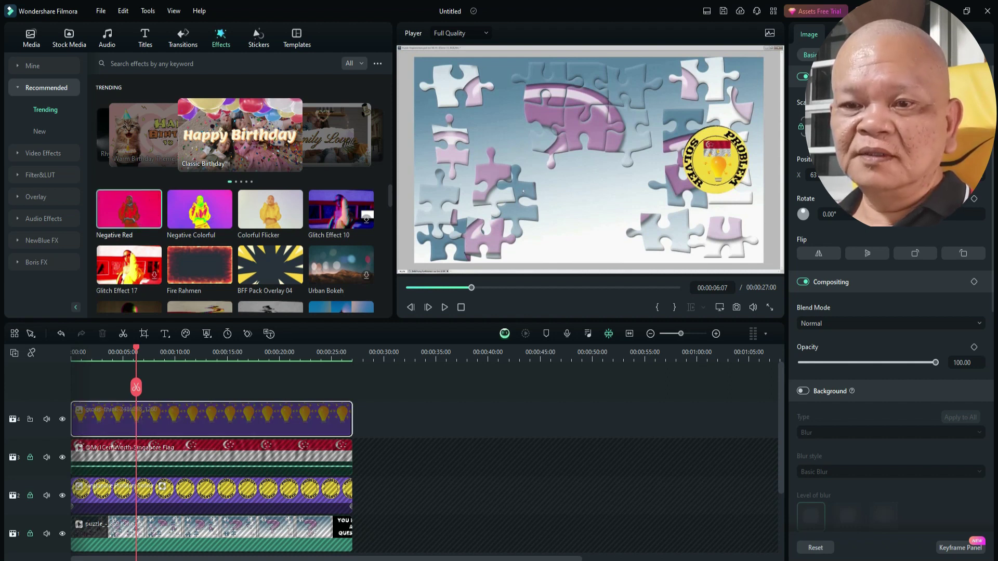
key(e)
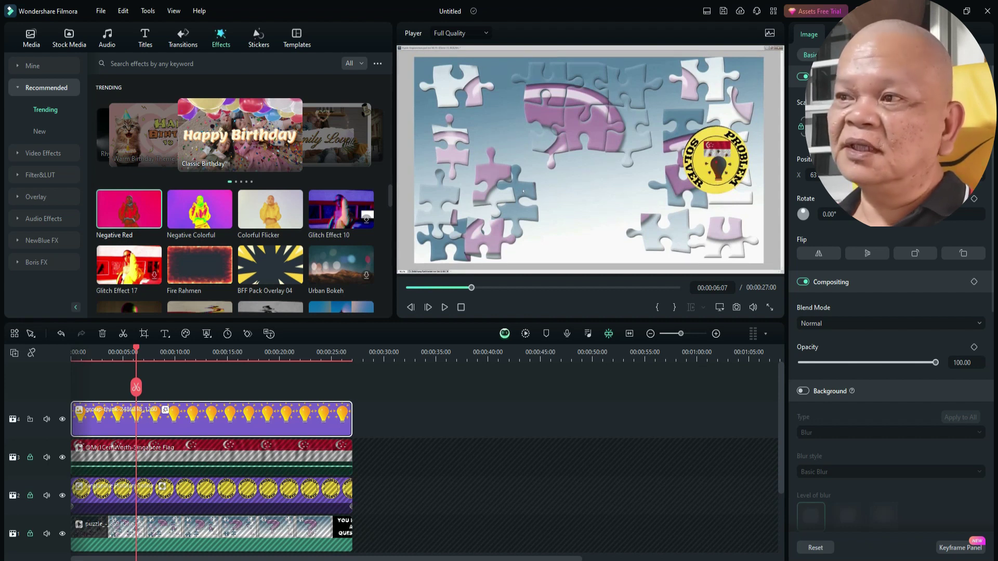
key(space)
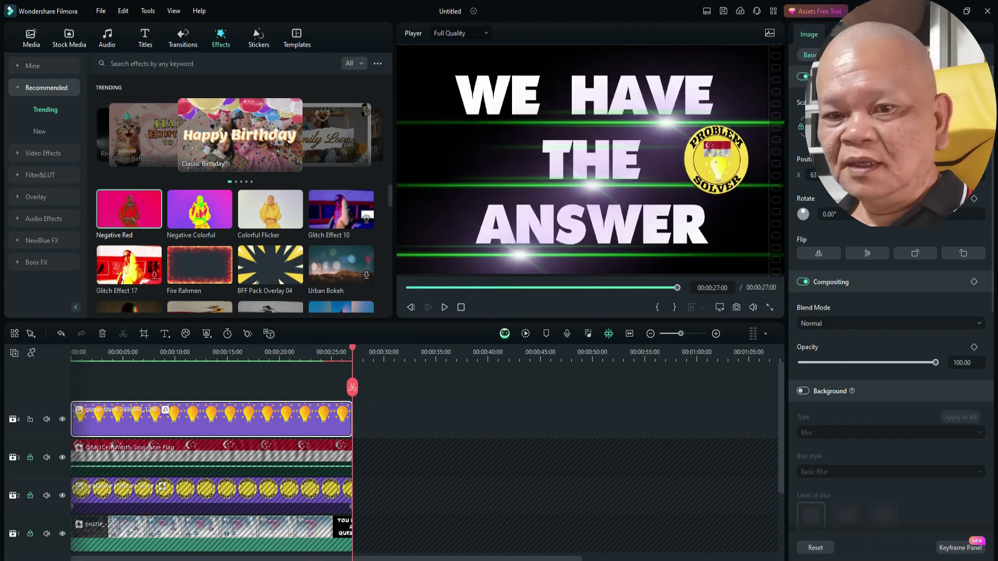
Lock the light-bulb track, unlock the flag track and centre the flag inside the logo.
click(30, 419)
click(30, 457)
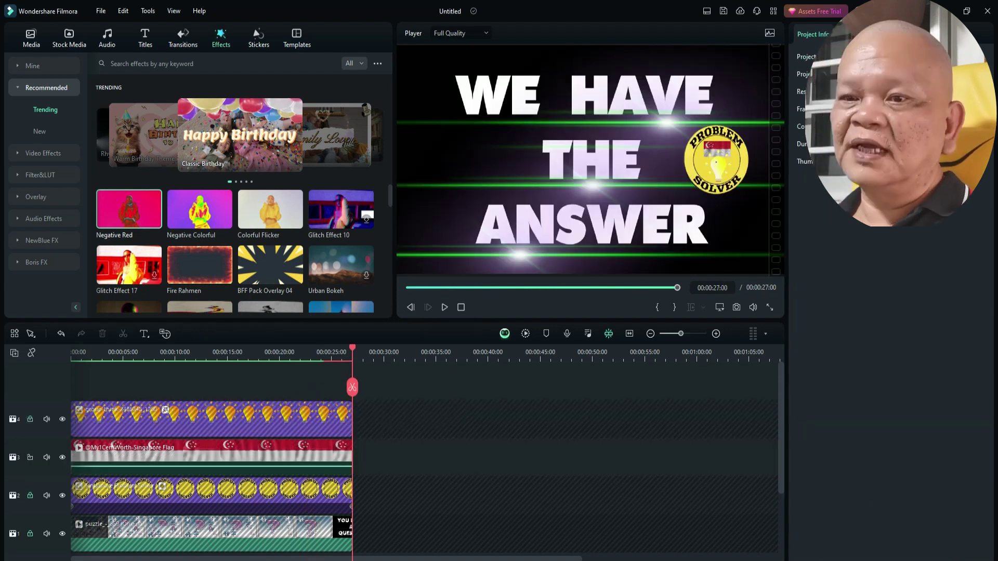
click(295, 460)
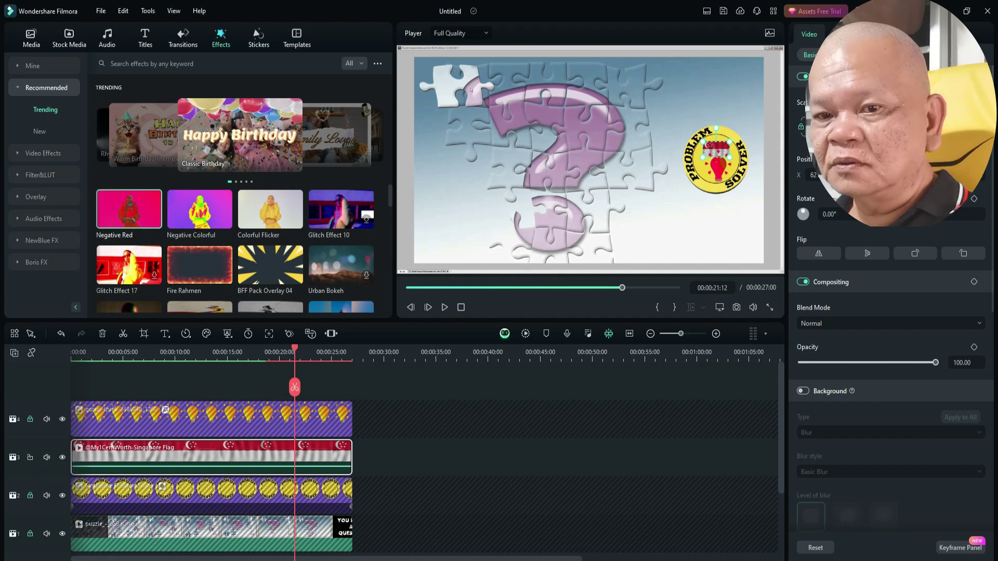
Relock the flag track, unlock the light-bulb track and nudge the bulb into line with the flag.
click(29, 457)
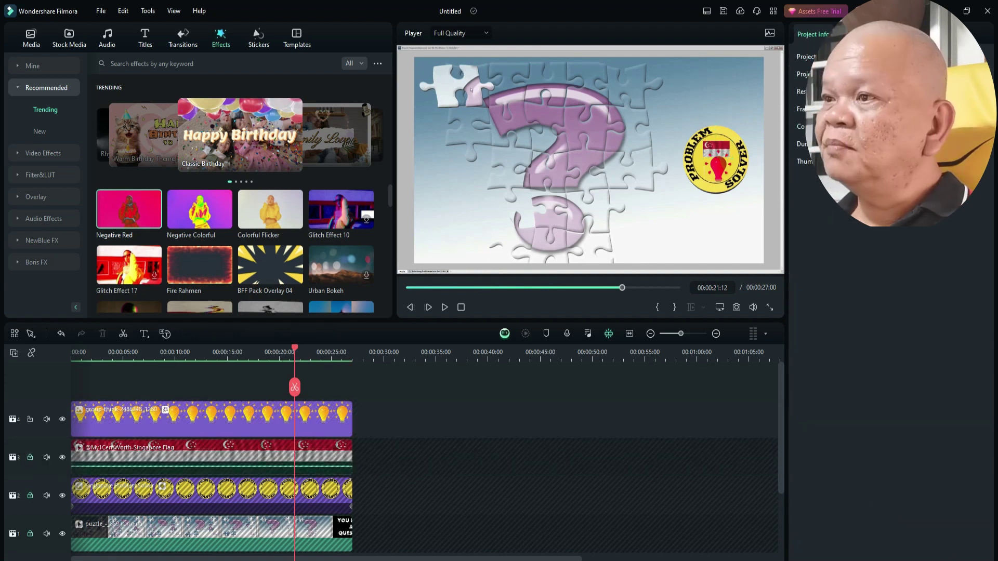
click(171, 419)
drag(717, 162, 716, 162)
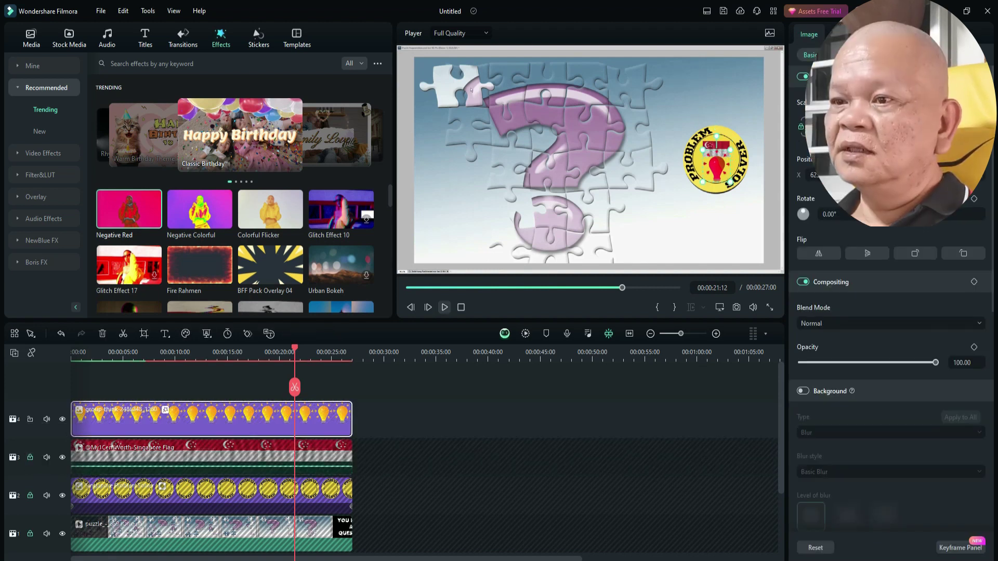
Preview the video up to 25 seconds, then place the 9.30pm clock image on a new top track and extend it to the other clips' end.
key(space)
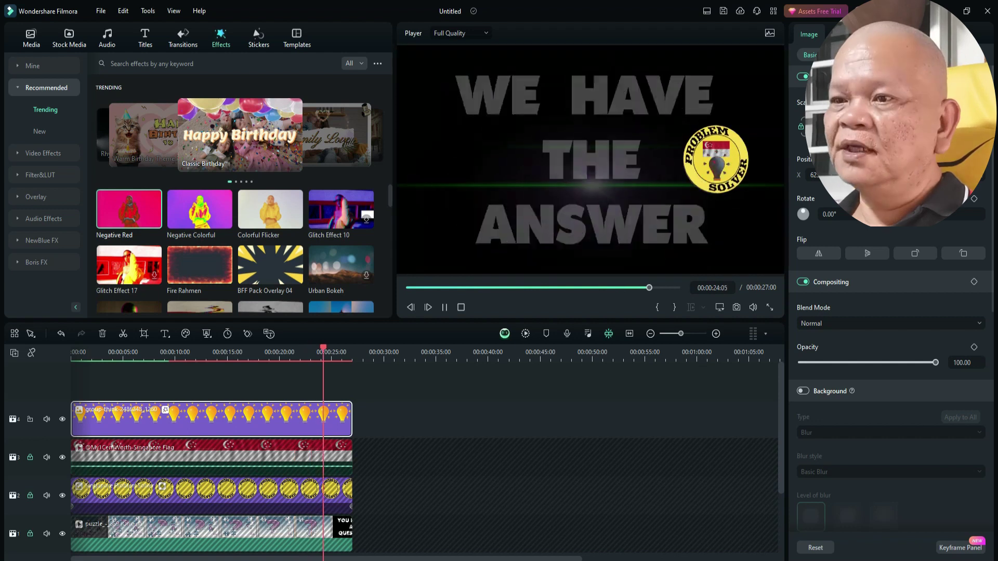
key(space)
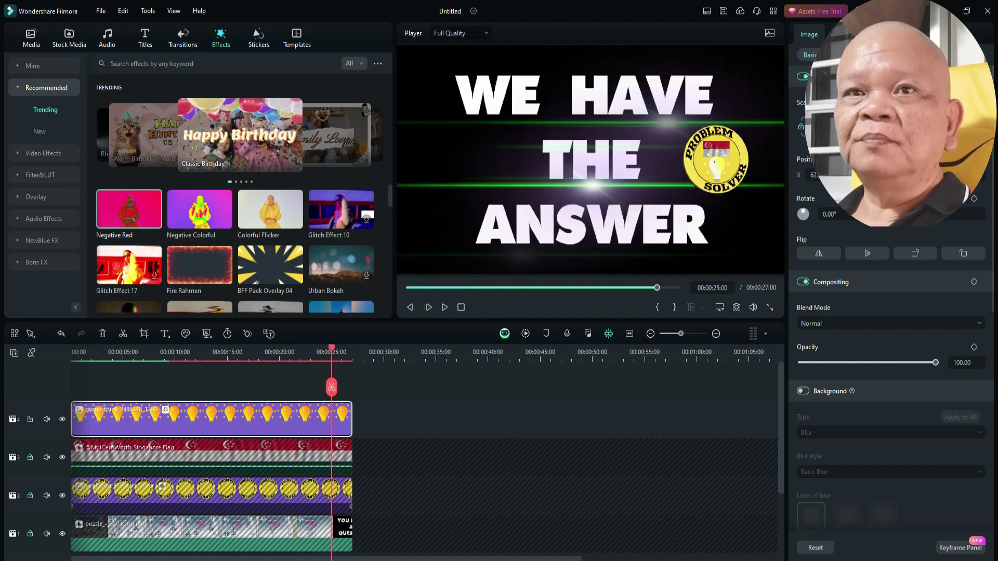
click(32, 36)
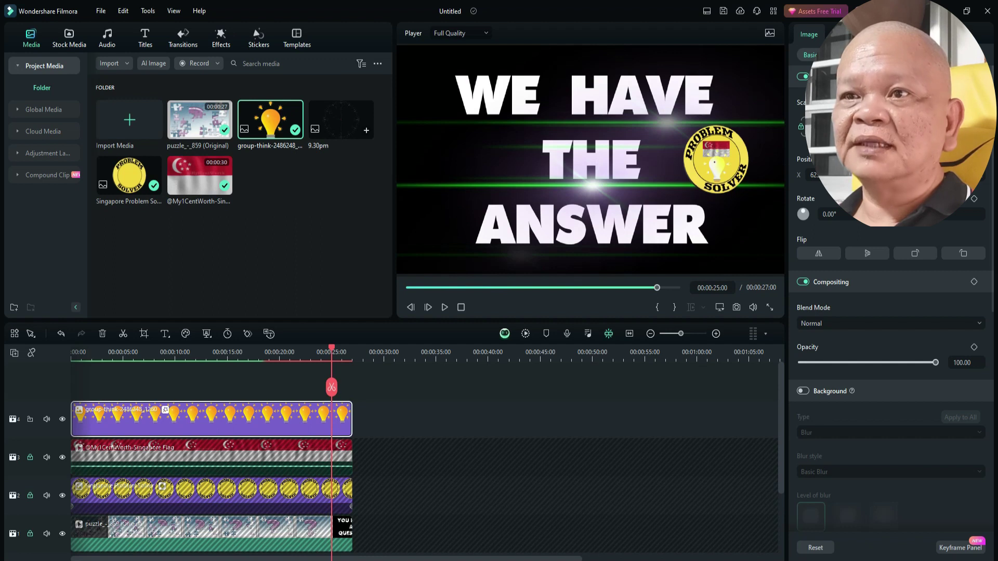
click(341, 120)
drag(341, 119, 78, 382)
drag(164, 419, 352, 419)
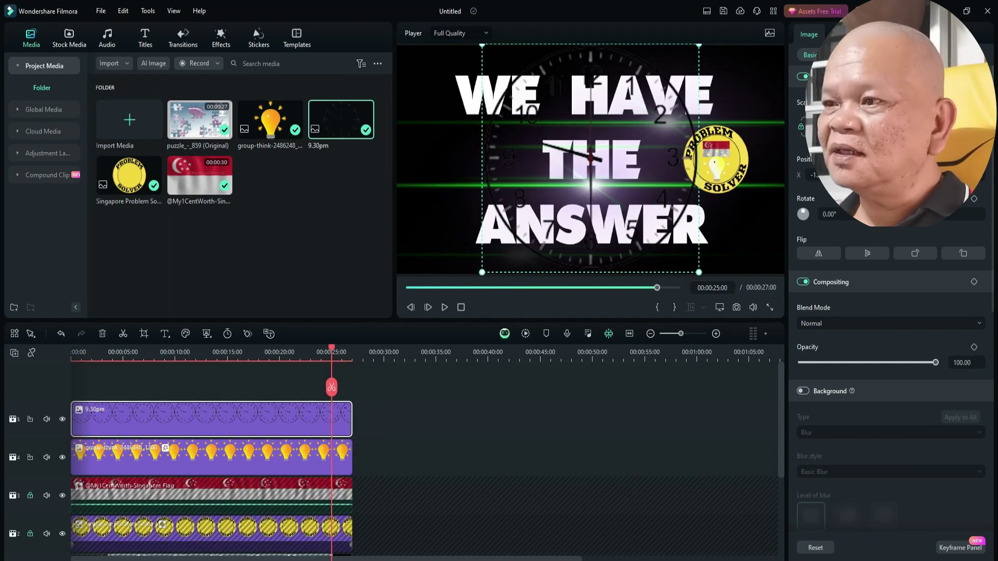
Shrink the clock image to about 31% scale, place it on the opposite side of the frame from the logo and preview it.
drag(698, 272, 750, 201)
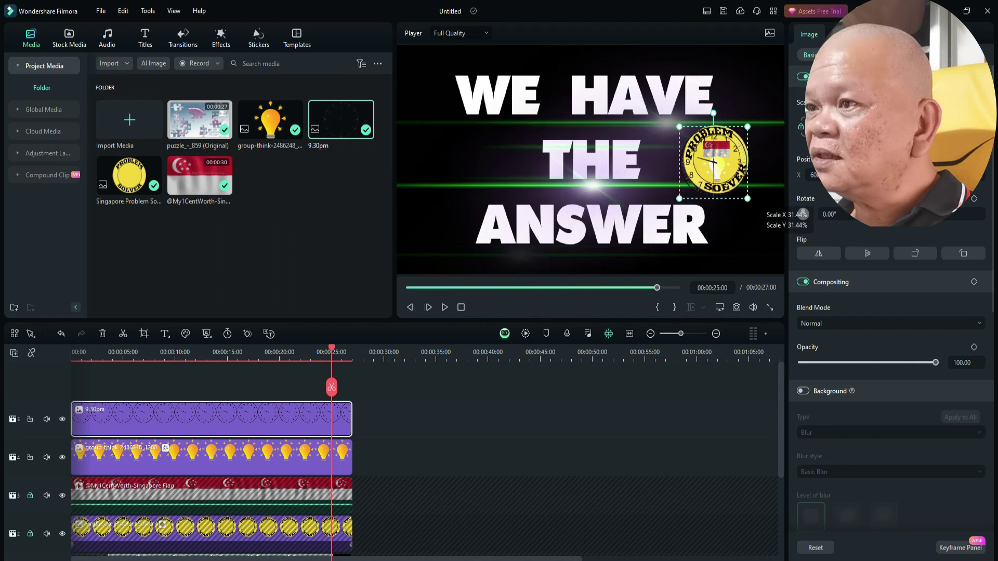
drag(719, 177, 492, 159)
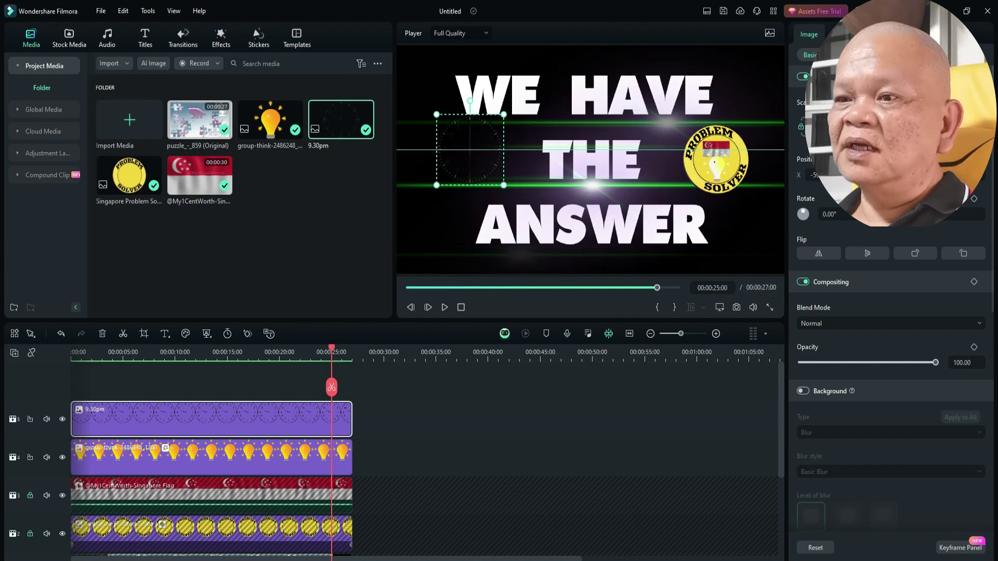
key(space)
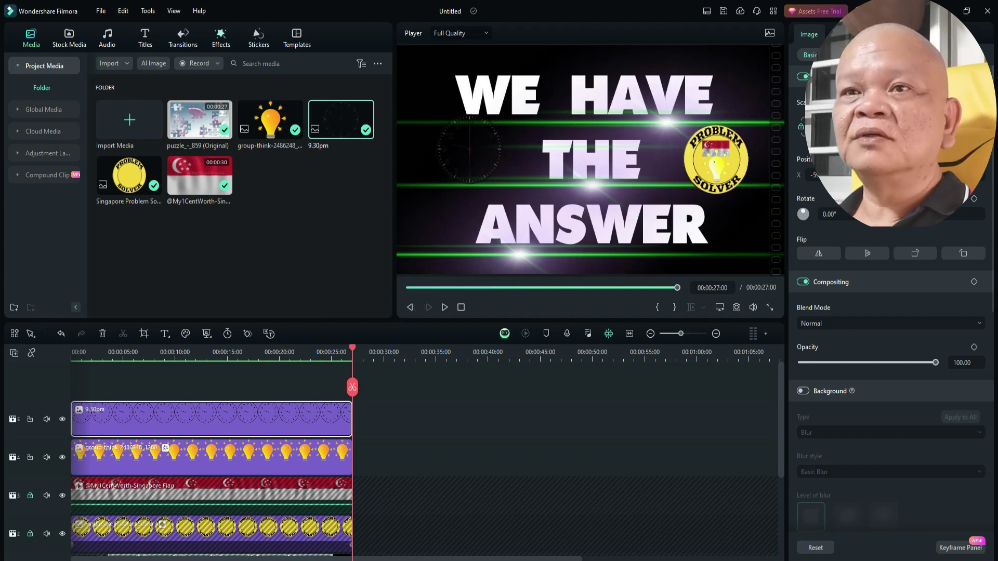
Apply the Negative Colorful effect to the 9.30pm clock clip and play the video.
click(220, 38)
mouse_move(140, 220)
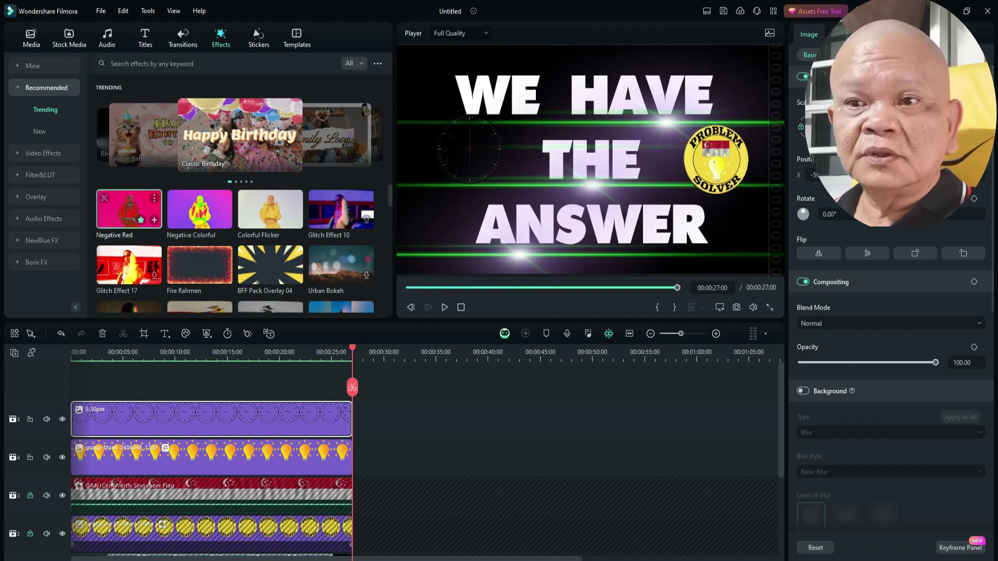
mouse_move(212, 220)
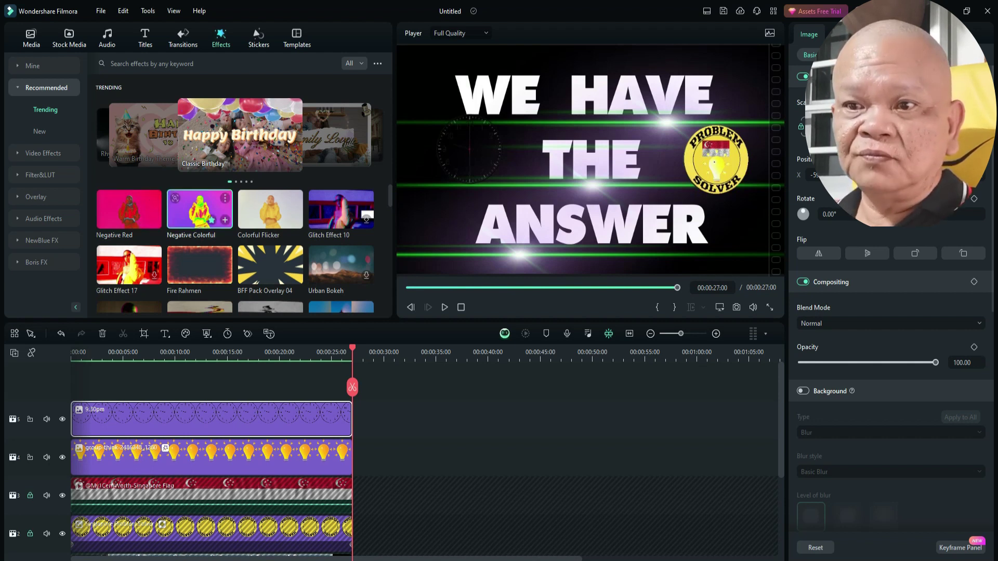
drag(211, 220, 211, 419)
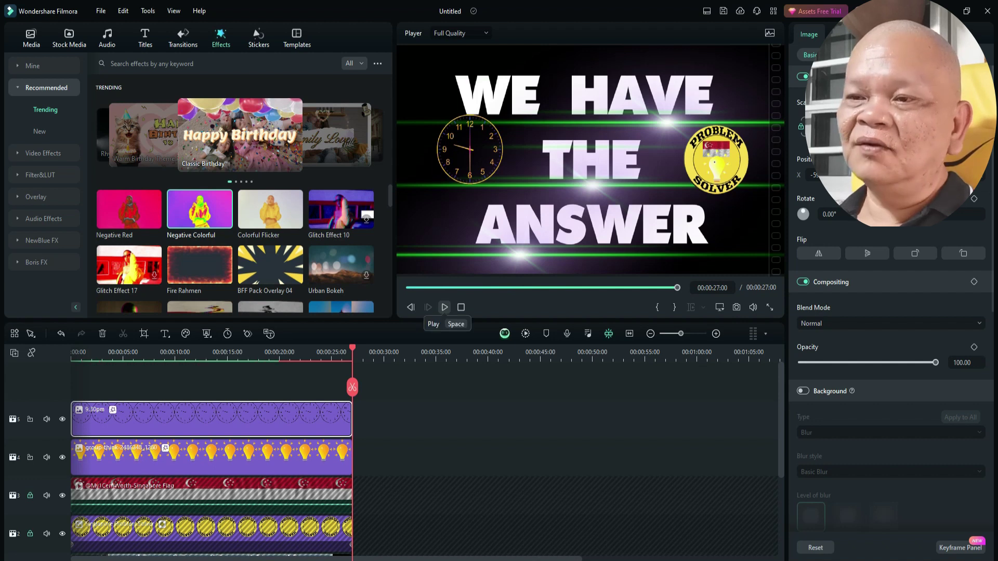
click(444, 307)
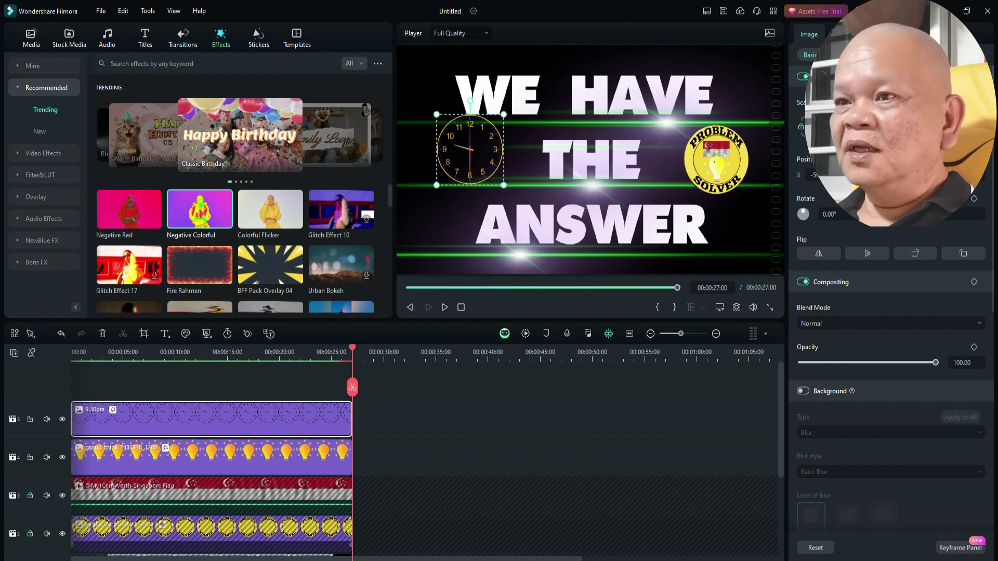
Nudge the clock down level with the logo, preview it, and lock the light-bulb and clock tracks.
key(alt+Down)
key(alt+Down)
key(alt+Down)
key(alt+Down)
key(alt+Down)
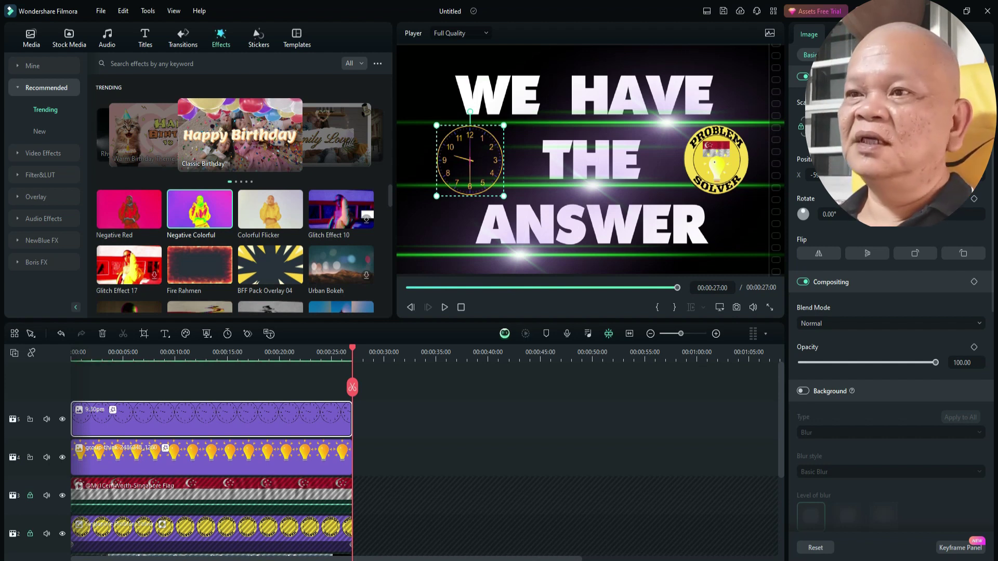
key(space)
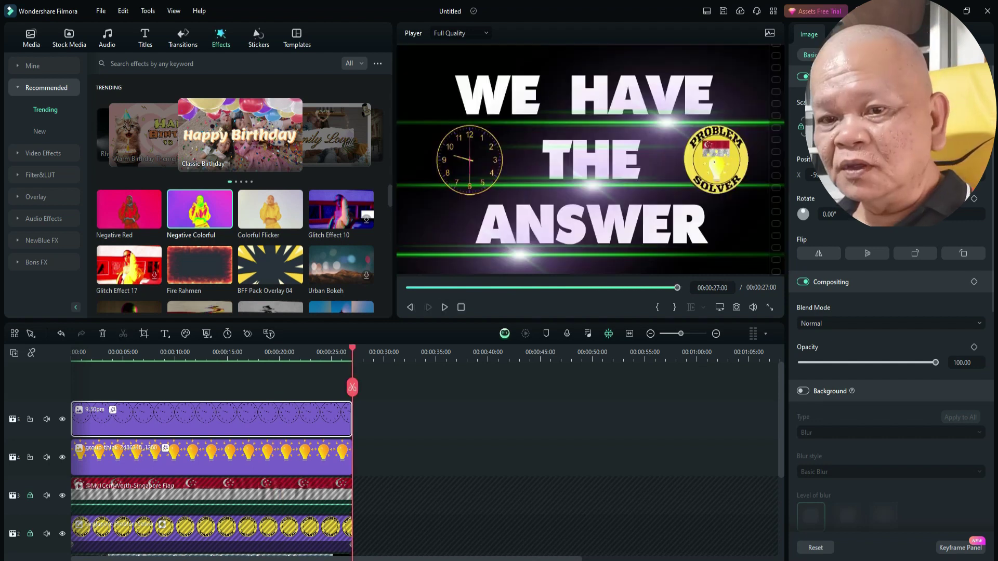
click(30, 458)
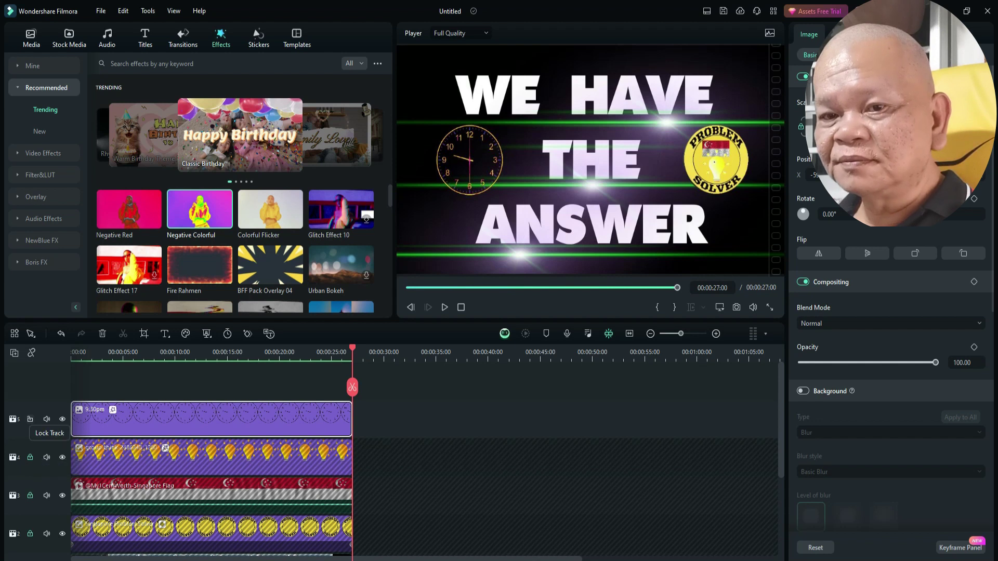
click(30, 419)
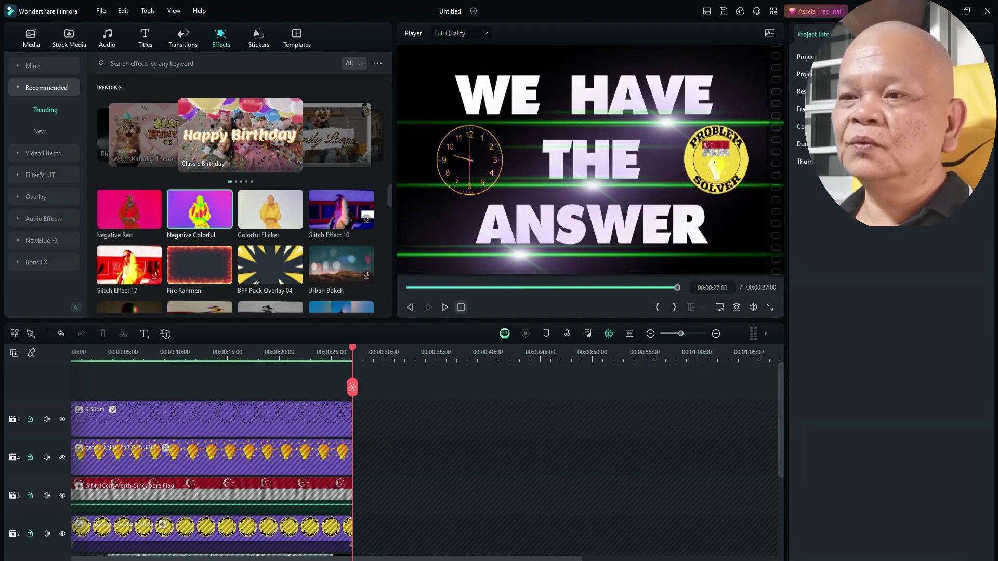
Add a Quick Text title from the video's start reading "Live Stream Daily On TikTok At 9.30PM" and "SOLVING YOUR PROBLEMS".
click(460, 307)
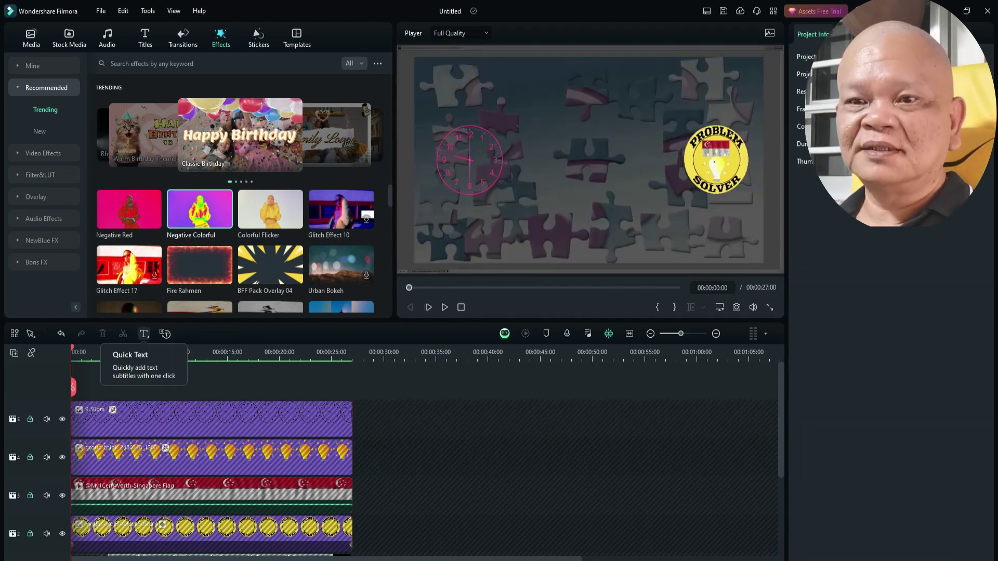
click(145, 335)
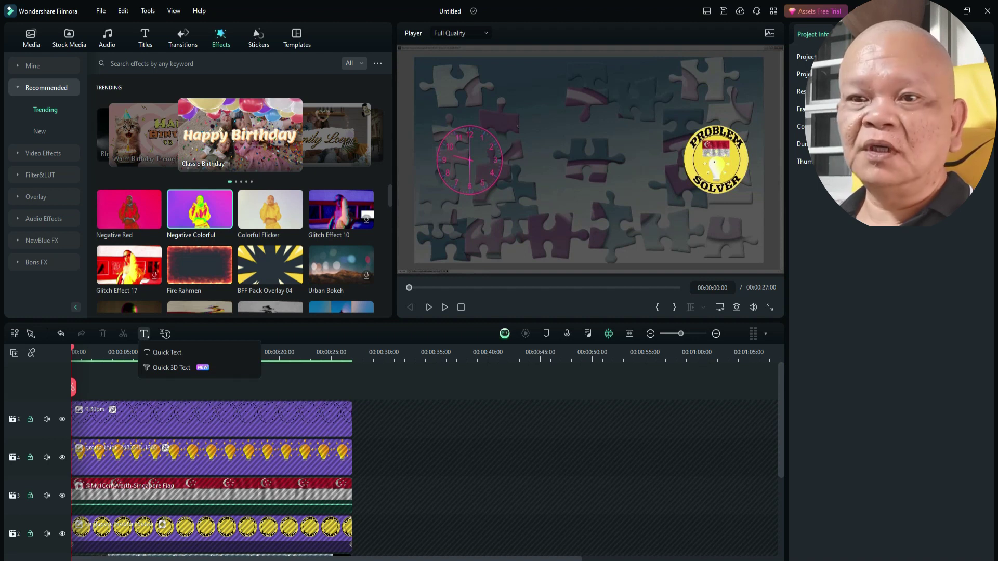
click(167, 352)
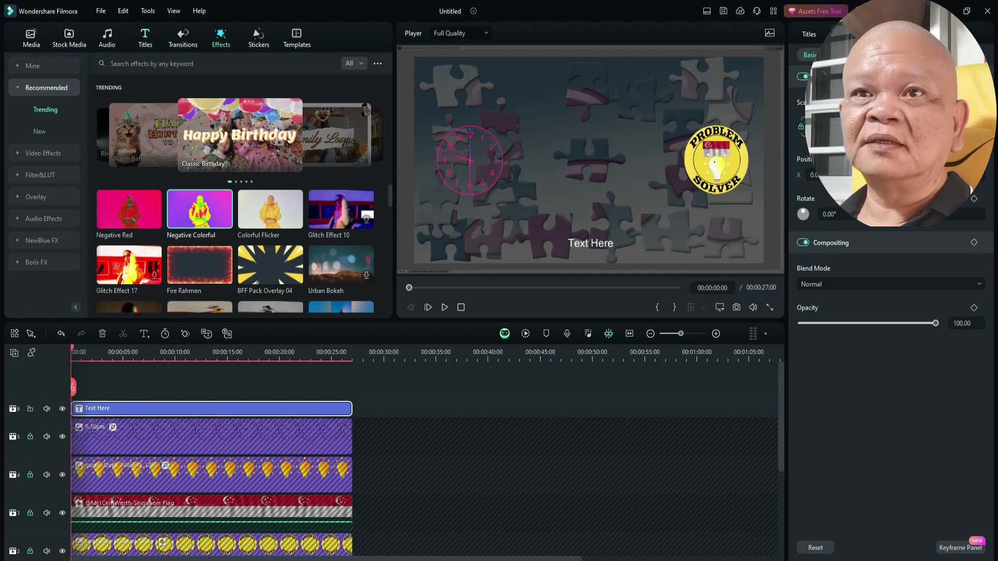
click(145, 38)
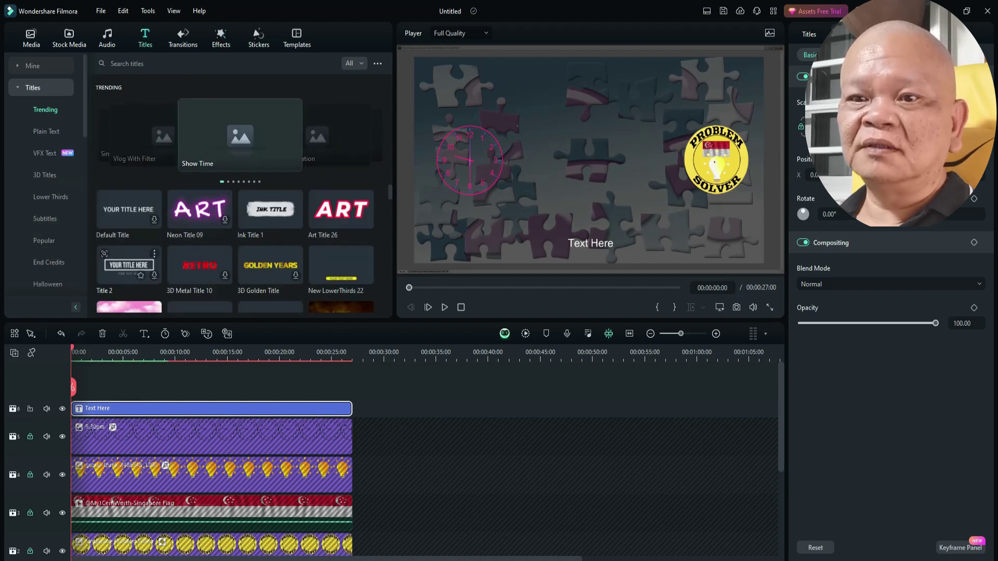
click(182, 352)
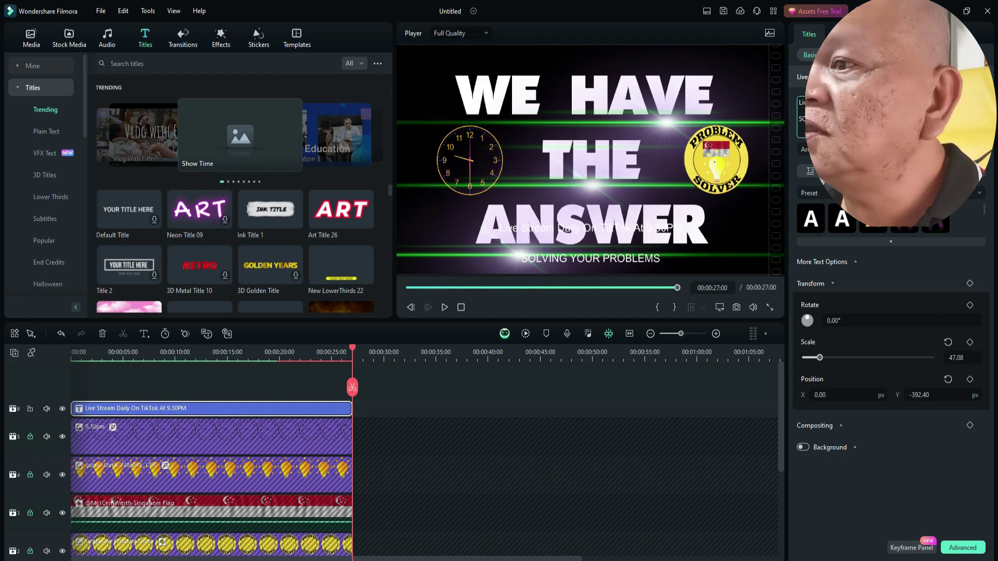
Change the title's font to Arbutus Regular and enlarge the text to a scale of 74.02.
click(844, 149)
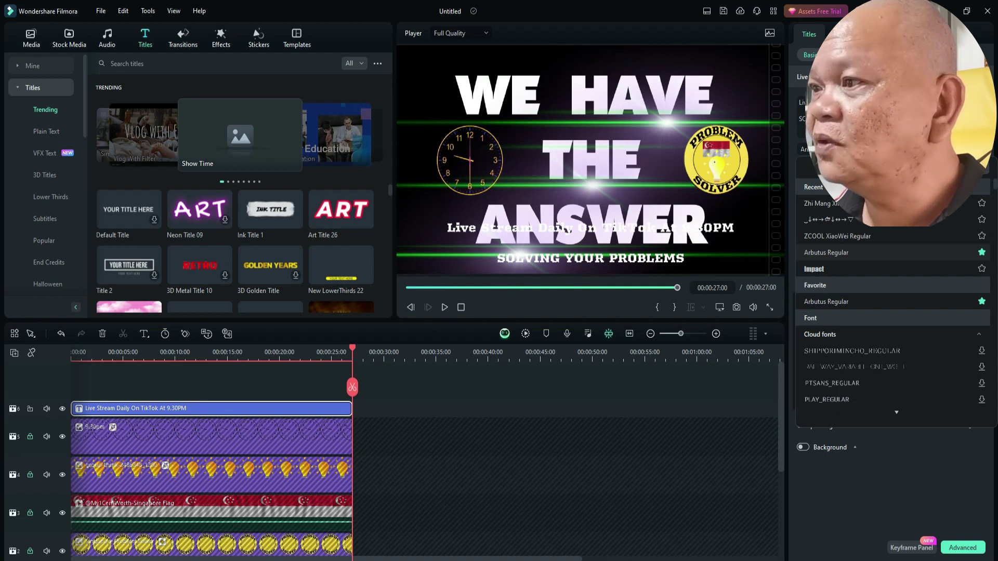
click(844, 252)
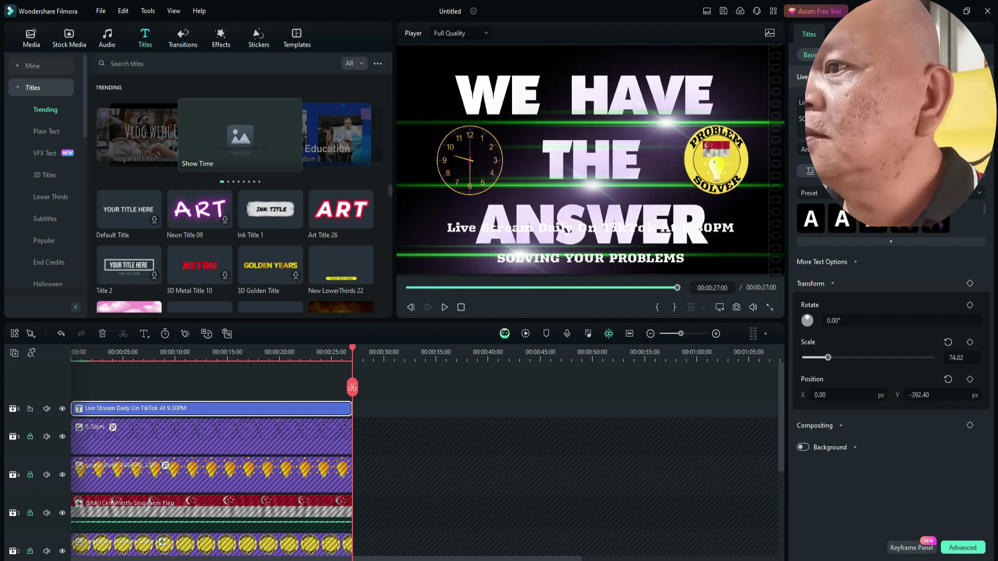
key(Escape)
Reduce the title's scale to 55.52 and move it up into the space between the clock and the logo.
mouse_move(591, 244)
mouse_down()
mouse_move(566, 136)
mouse_move(591, 210)
mouse_move(590, 265)
mouse_move(584, 237)
mouse_up()
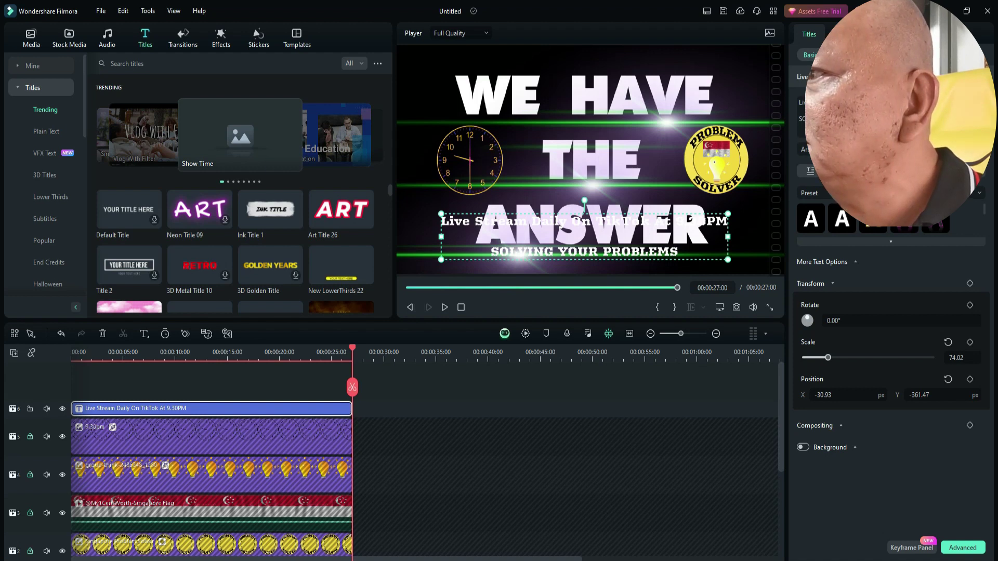
click(881, 149)
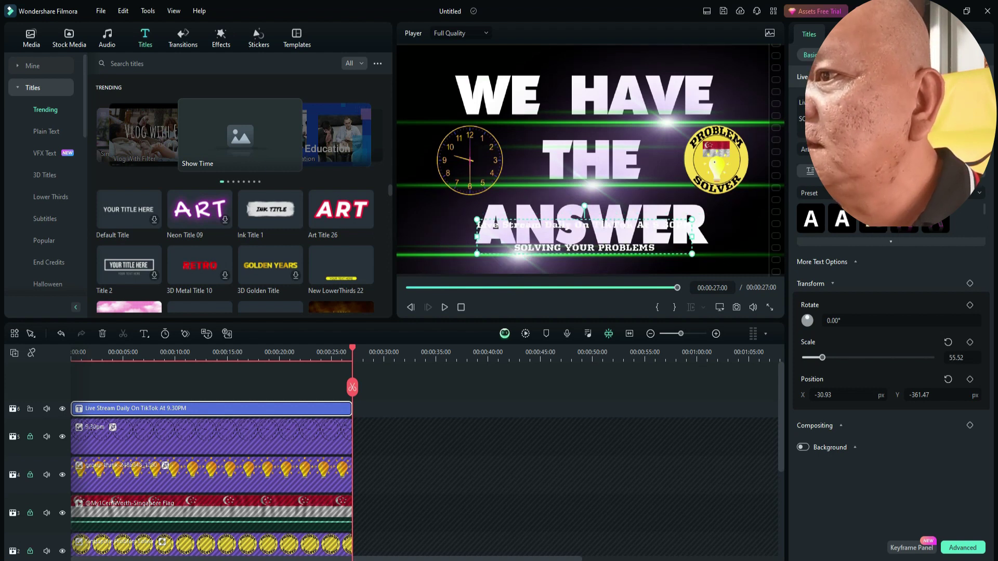
drag(584, 237, 591, 185)
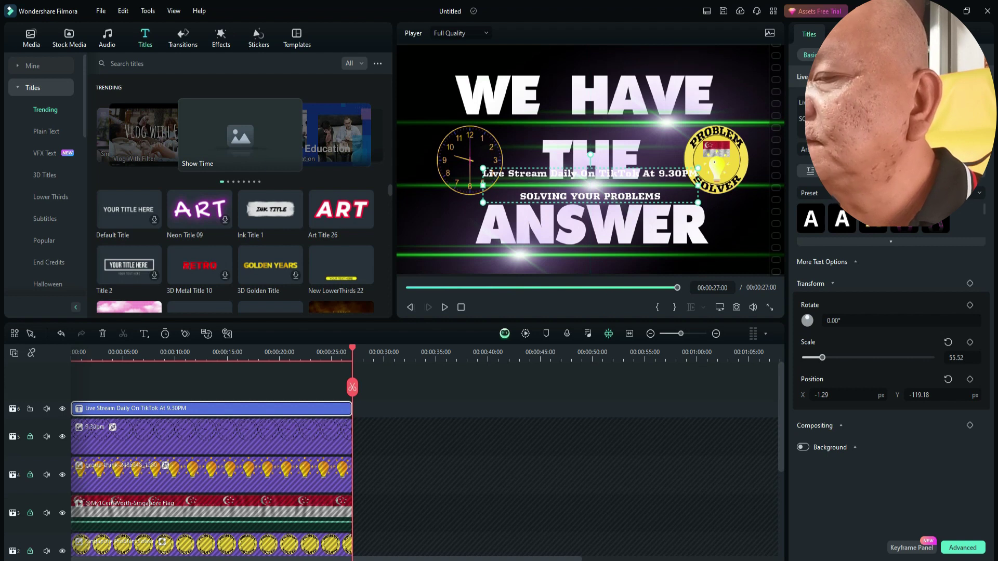
Unlock the clock track, shift the clock slightly outward away from the title and relock its track.
click(30, 436)
click(211, 436)
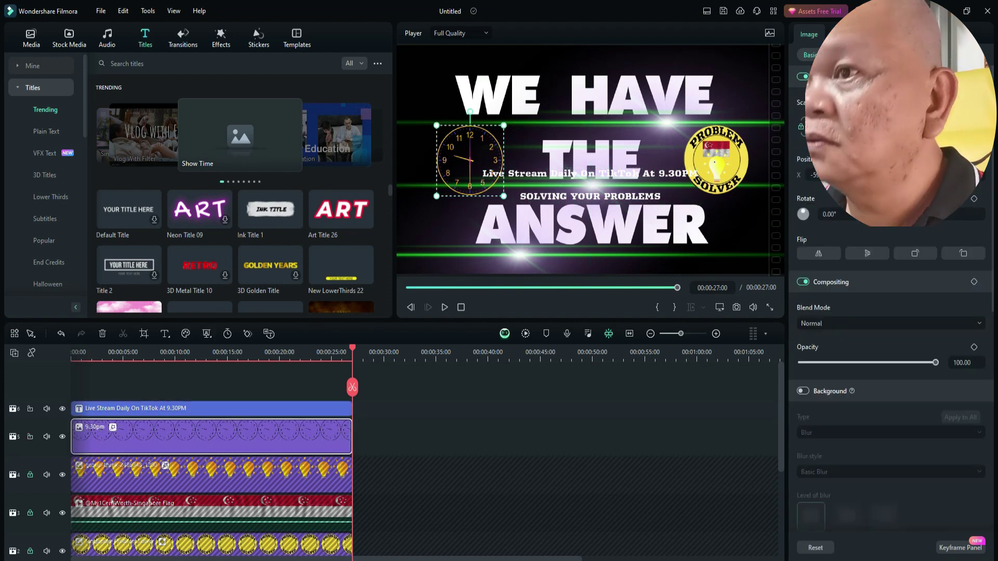
drag(470, 160, 460, 161)
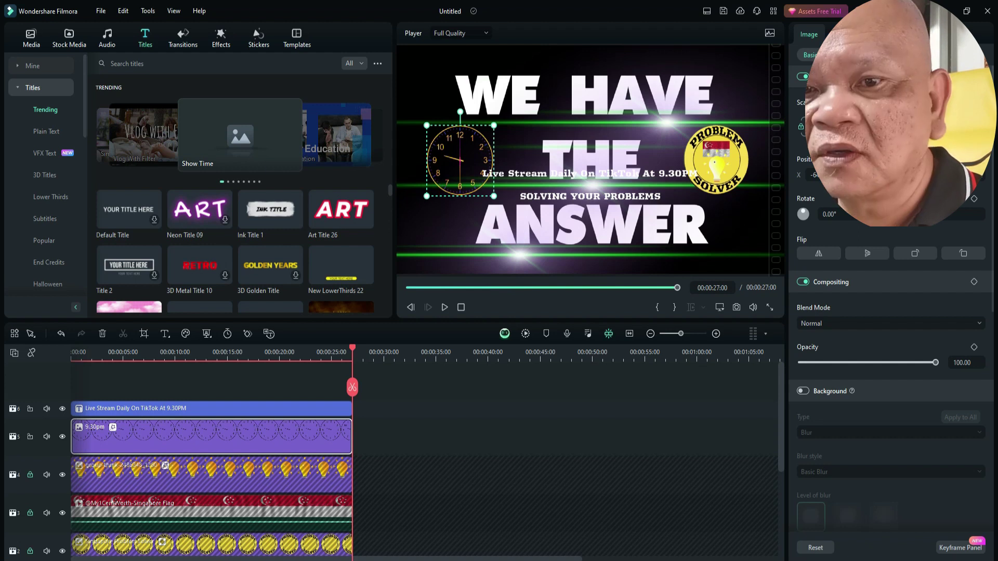
click(30, 437)
Apply the Negative text animation to the live-stream title and preview it at about 20 seconds.
click(211, 409)
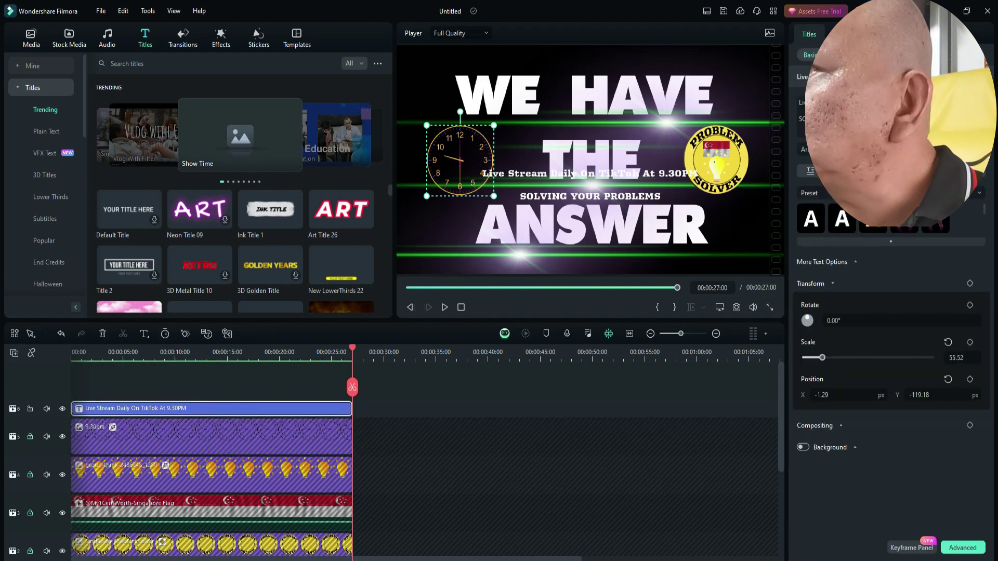
click(846, 55)
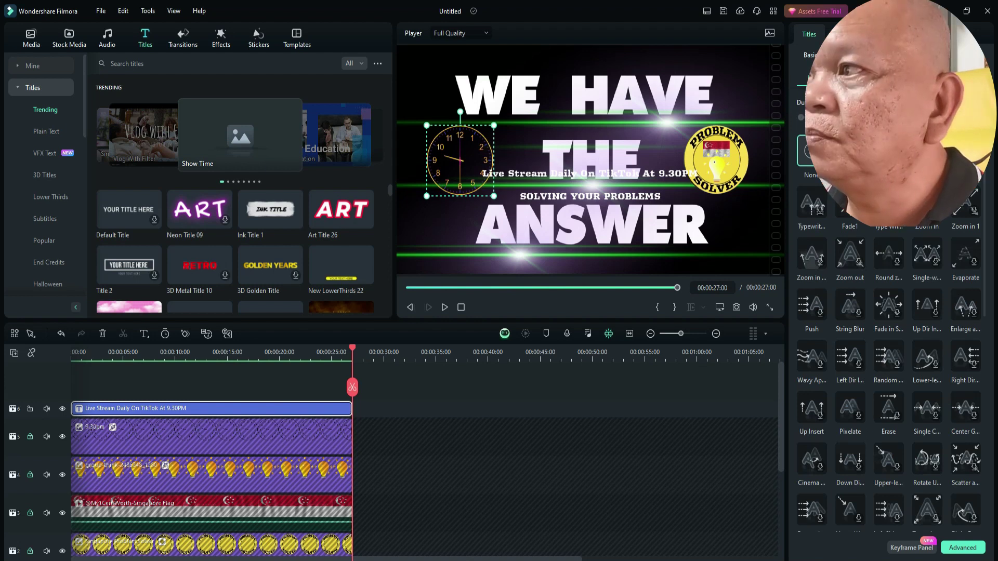
click(952, 78)
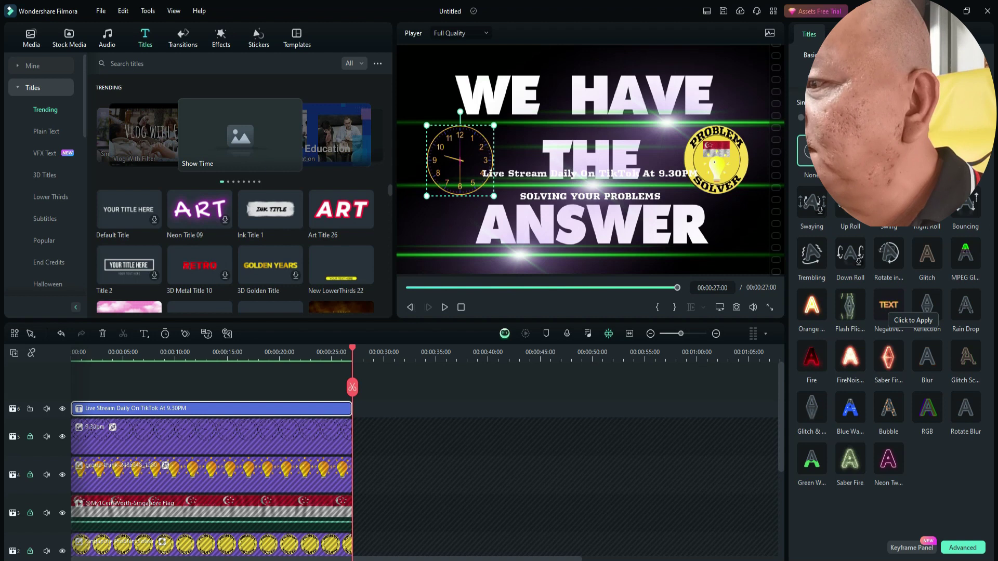
click(889, 305)
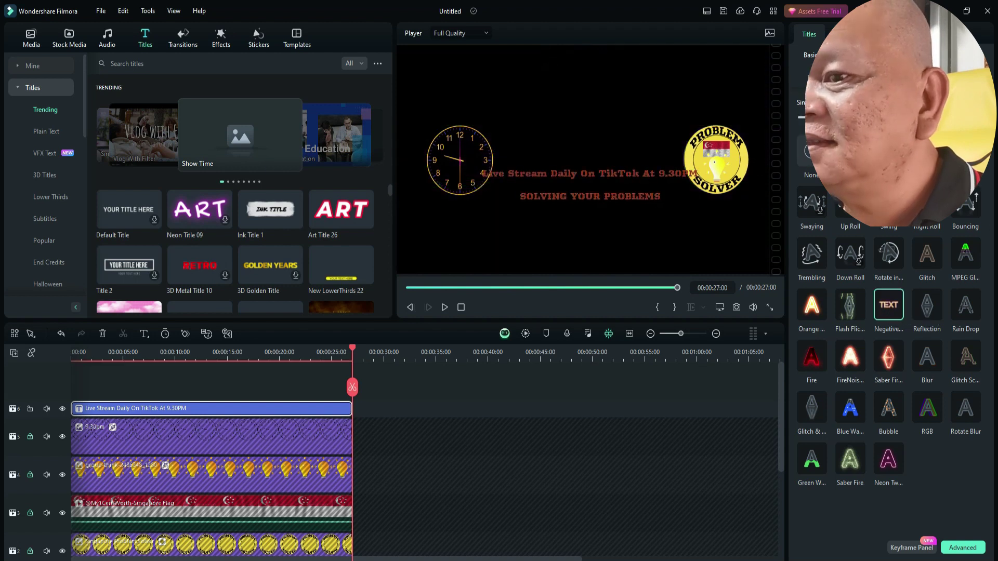
key(space)
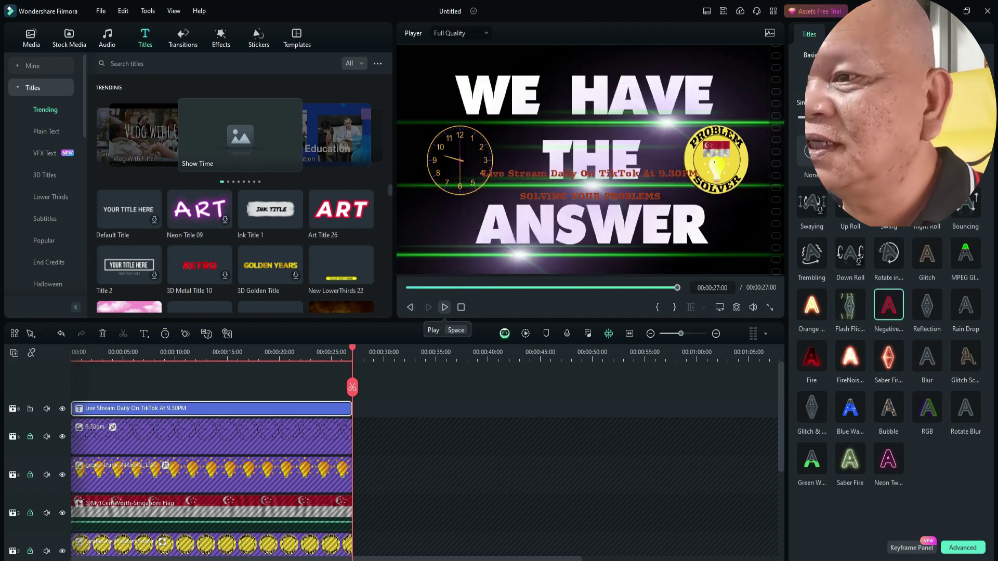
click(283, 387)
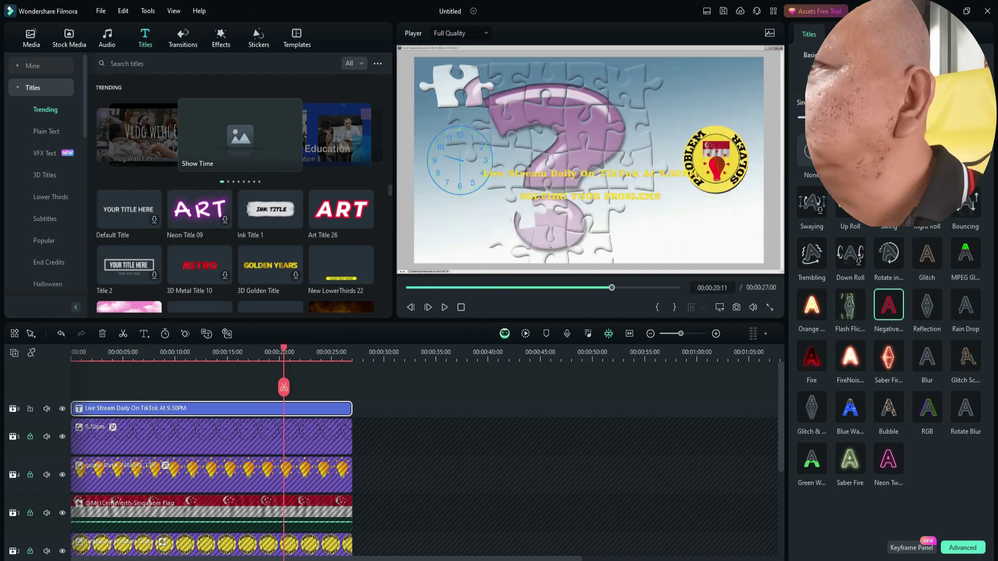
Break the title's first line after "Live Stream Daily", set its scale to 59.23 and nudge it right between the clock and logo.
click(811, 55)
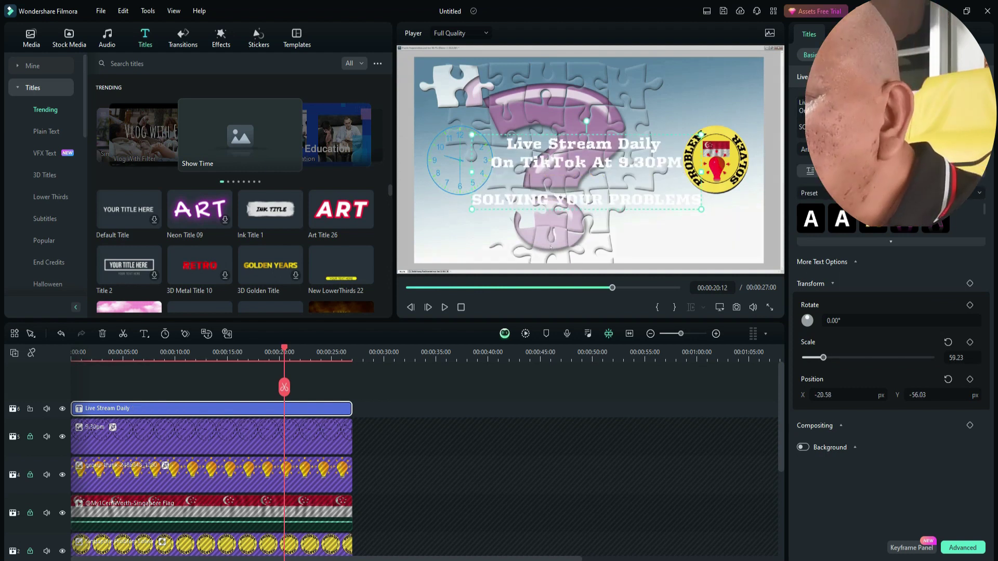
key(Right)
key(Right)
key(Right)
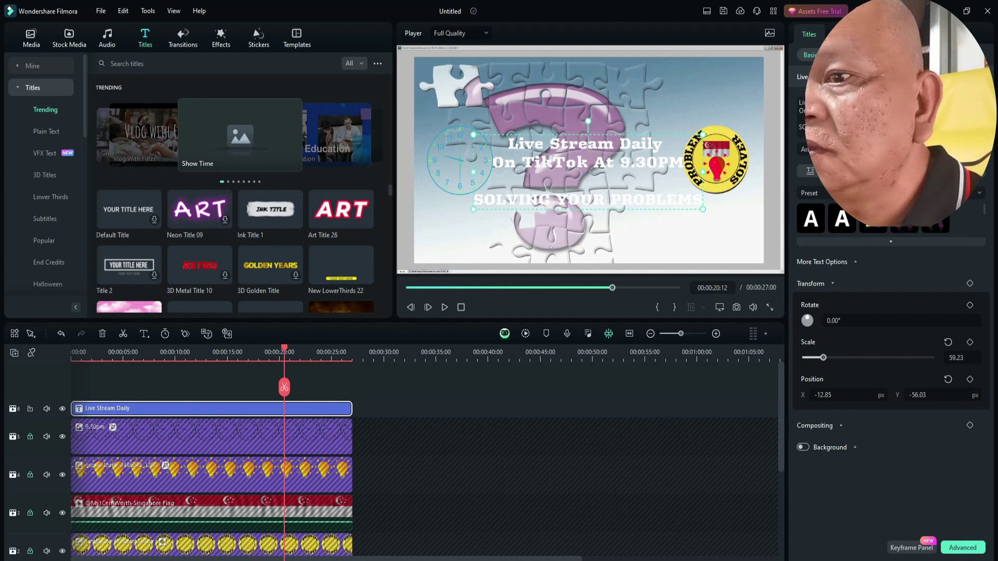
Trim the end of the live-stream title to about 22 seconds, where the "WE HAVE THE ANSWER" screen begins, and play through the ending.
key(space)
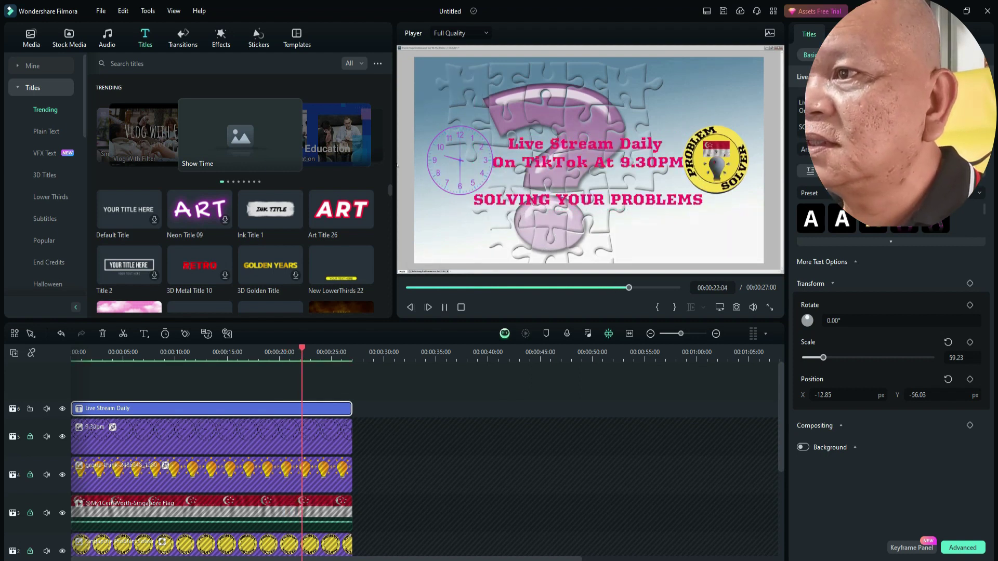
key(space)
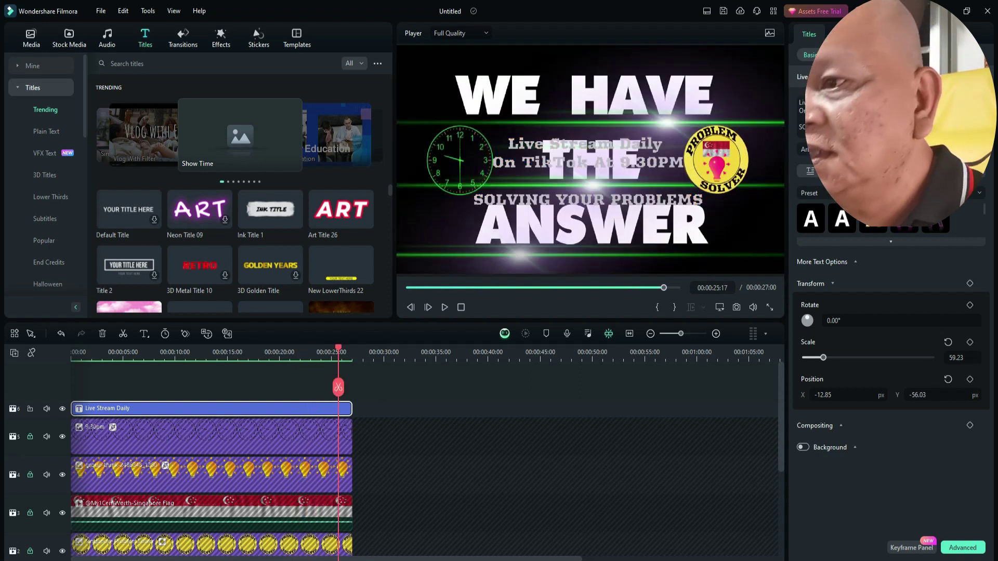
drag(339, 387, 315, 387)
drag(351, 408, 302, 408)
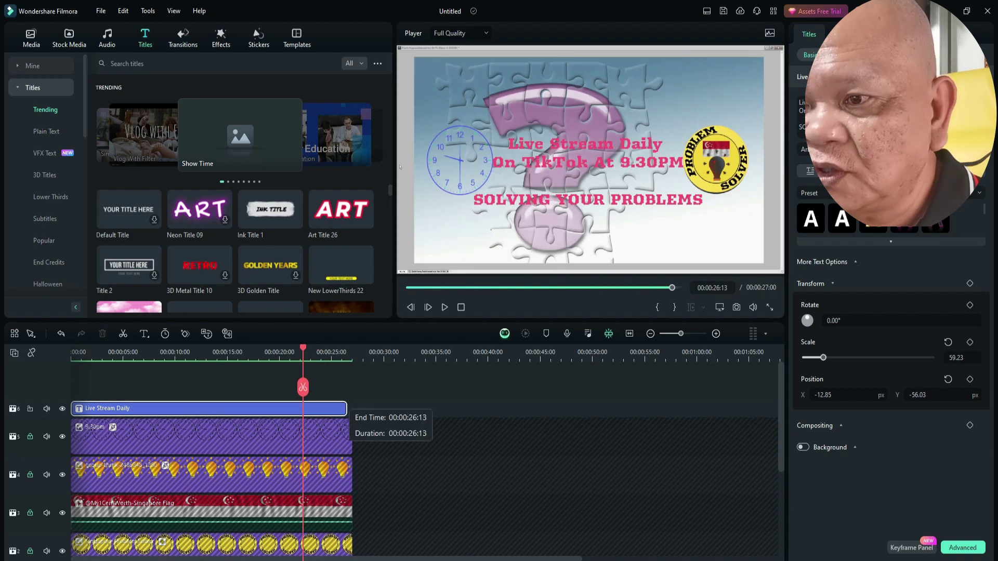
key(space)
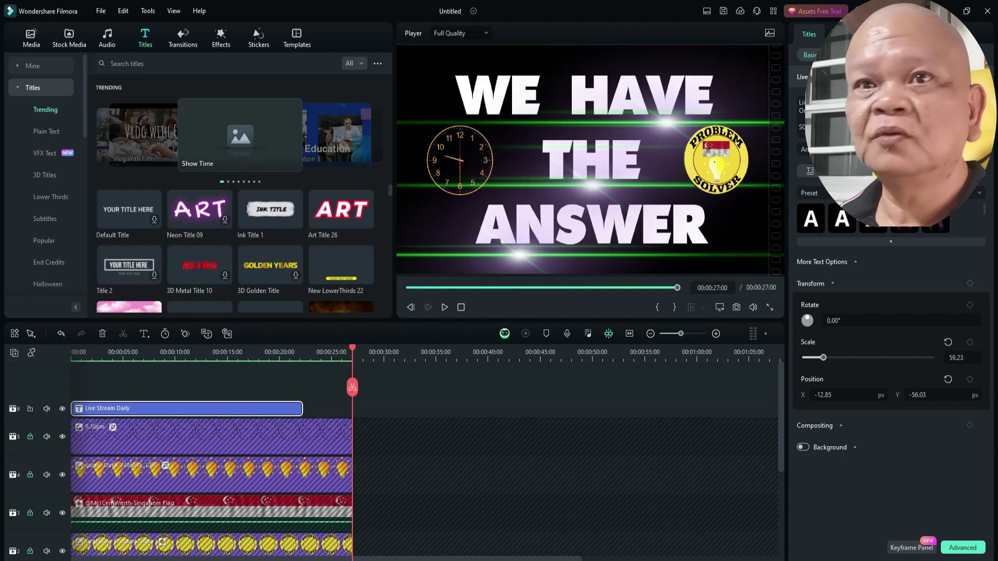
Export the project locally as the MP4 "TikTok Annoucement" at 1920x1080, 25 fps and recommended quality, and open its output folder to play it.
click(31, 38)
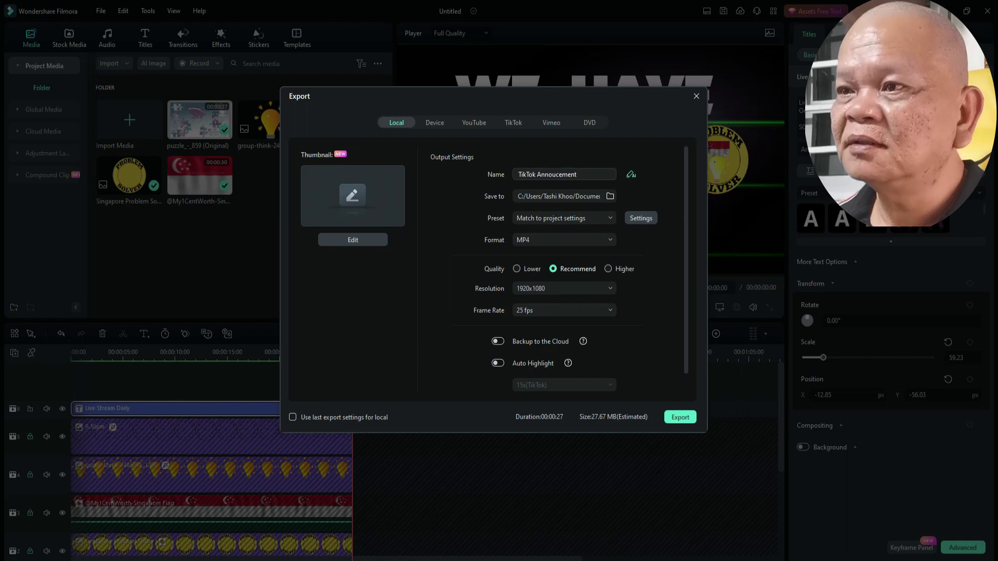
click(680, 417)
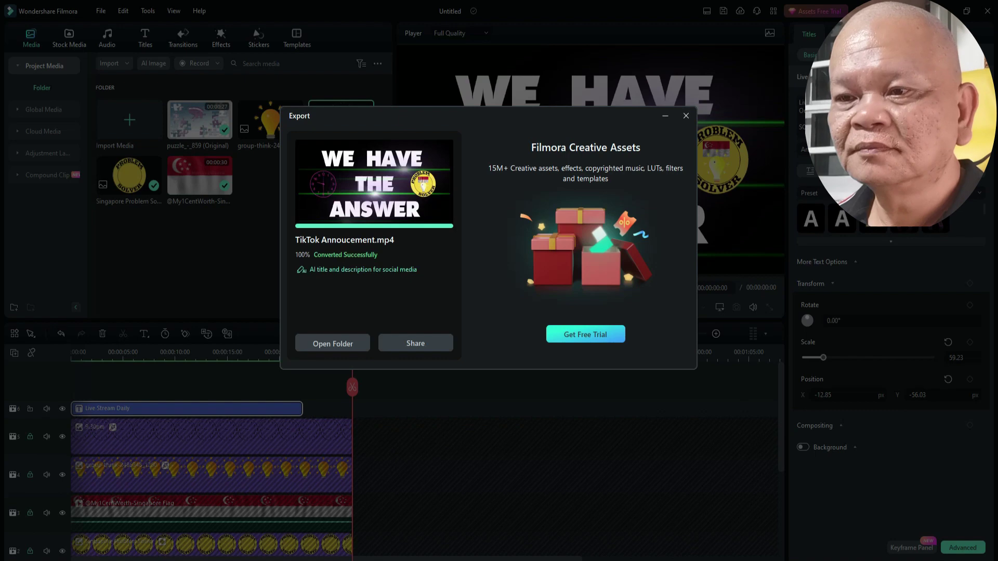
click(333, 344)
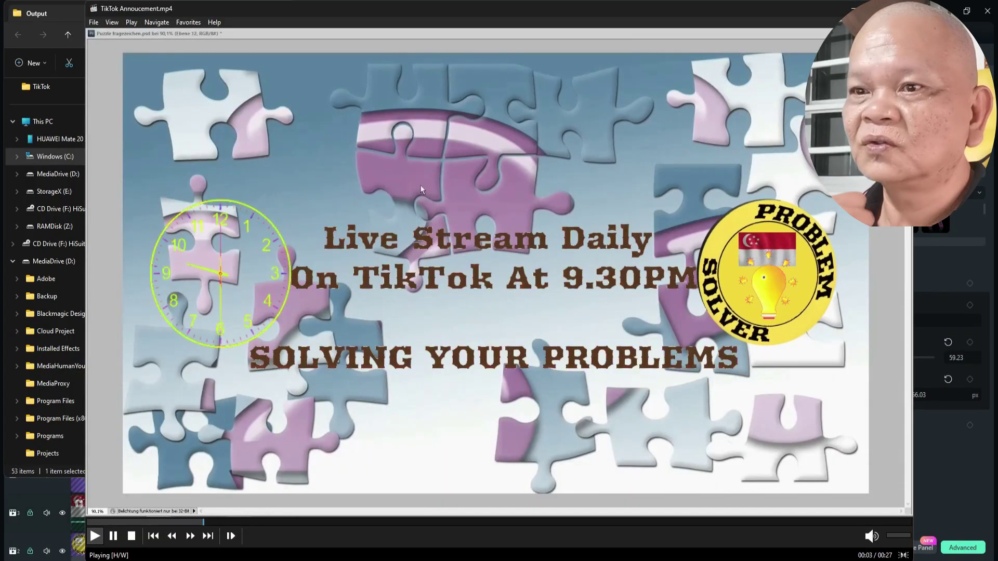